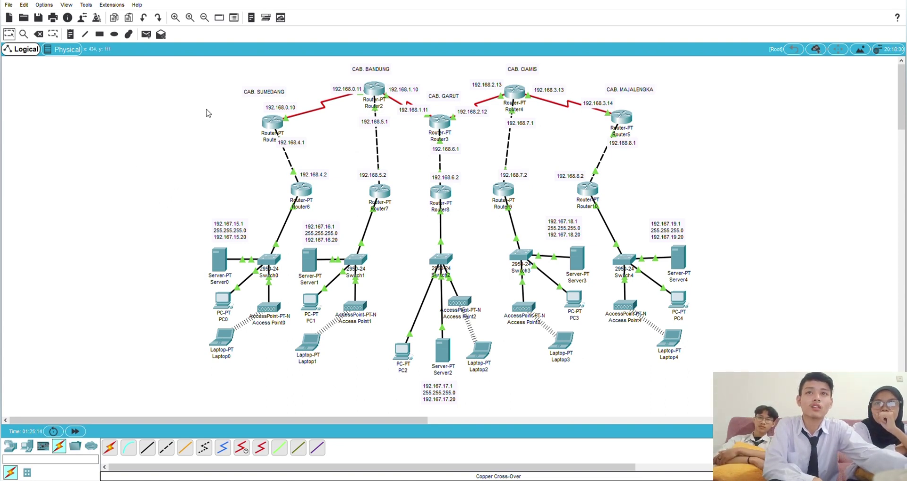
Highlight the upper and lower rows of branch routers and pick out the Serial DTE cable type
left_click_drag(192, 76, 751, 162)
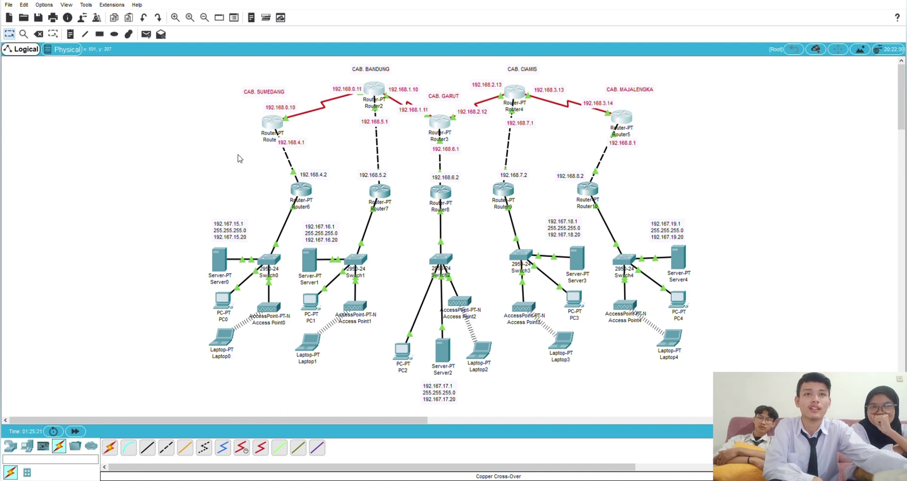
left_click_drag(238, 155, 661, 217)
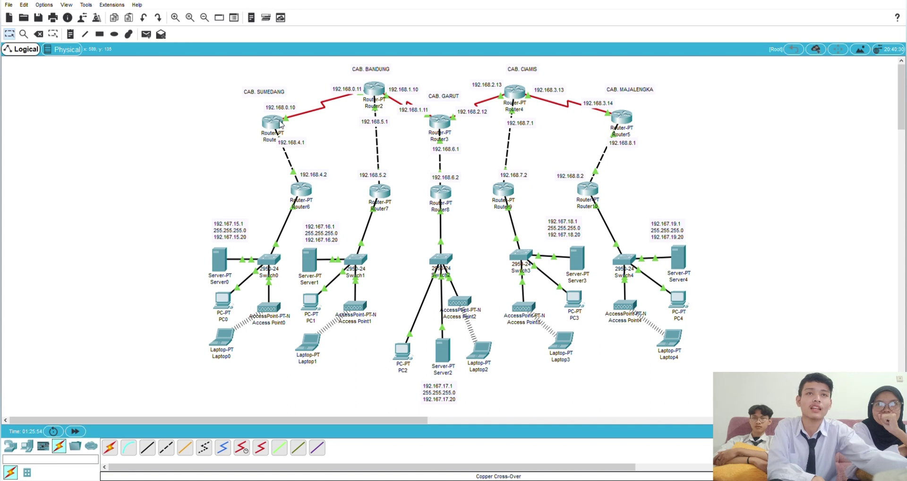
left_click(264, 448)
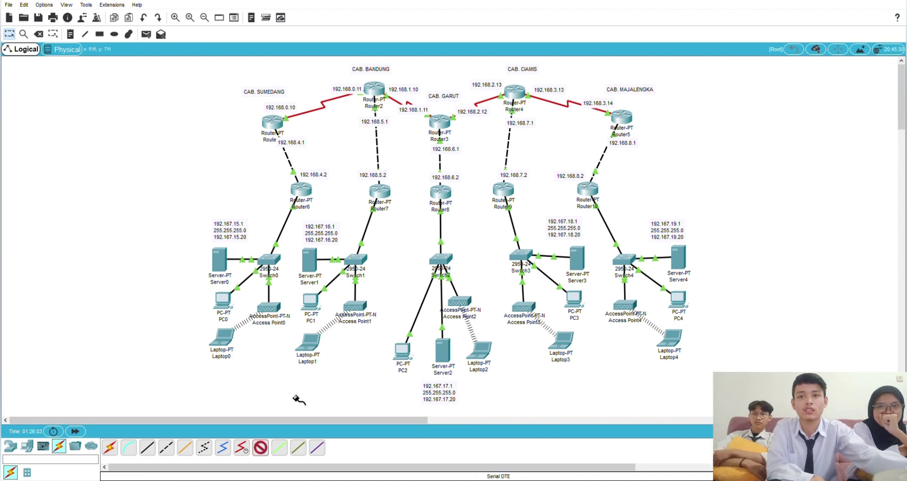
left_click(205, 449)
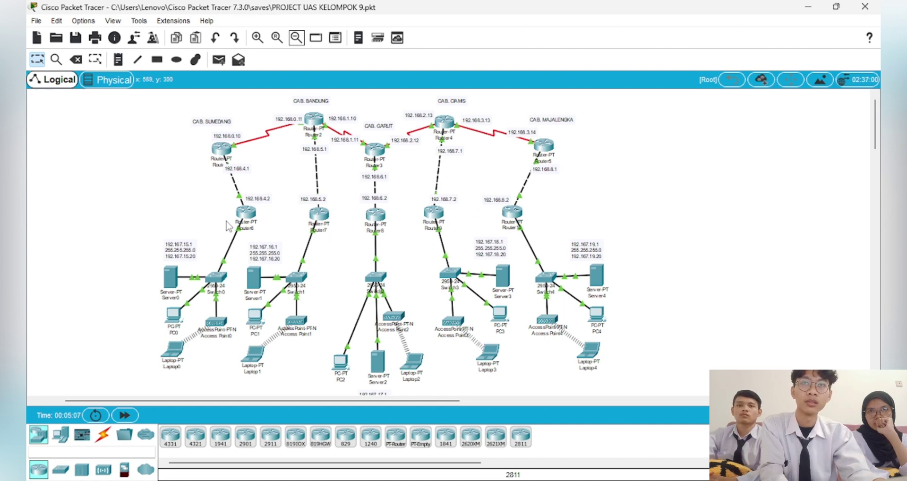
Examine the Serial2/0 interface configuration of Router1 at CAB. SUMEDANG alongside the address labels in the topology
left_click(222, 150)
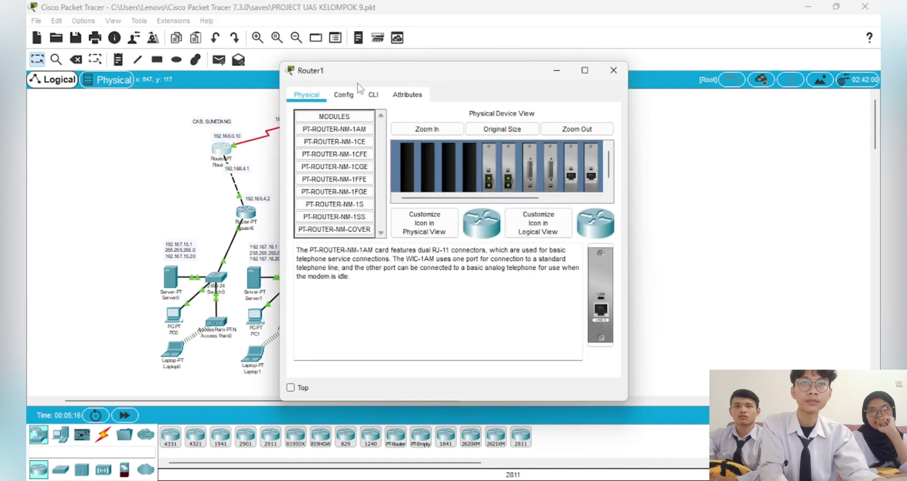
left_click(356, 95)
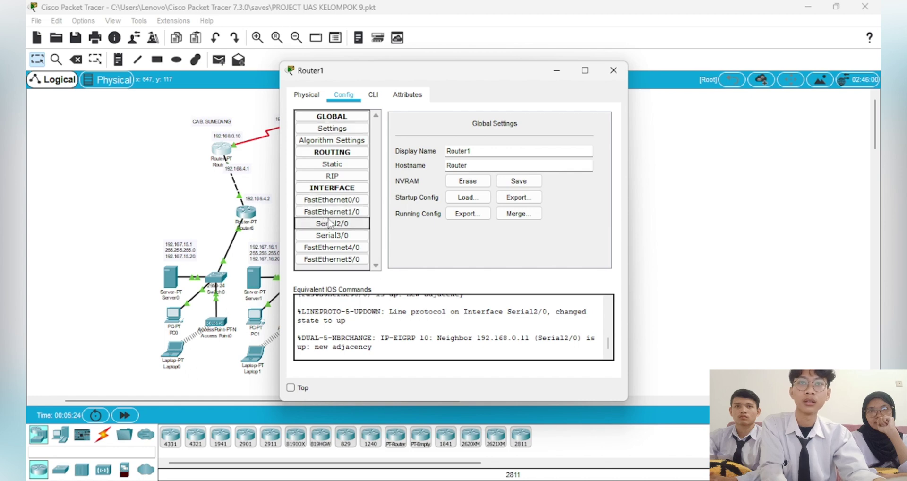
left_click(198, 265)
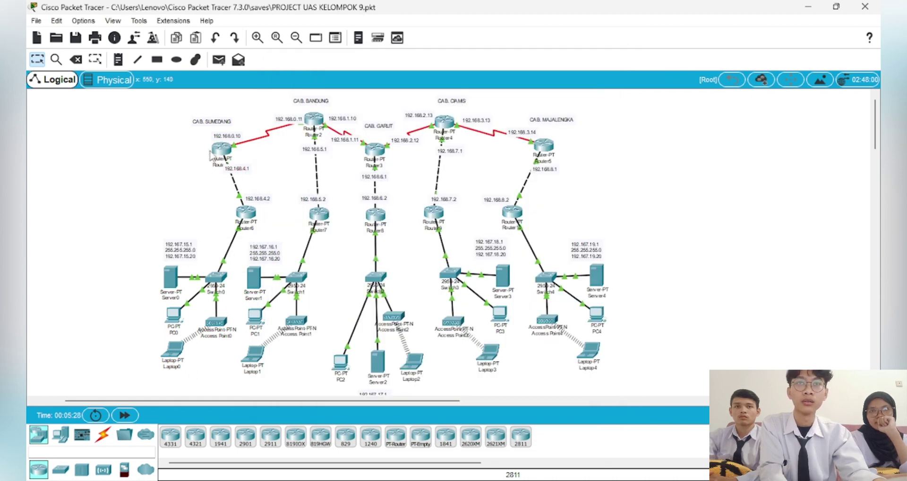
left_click(232, 152)
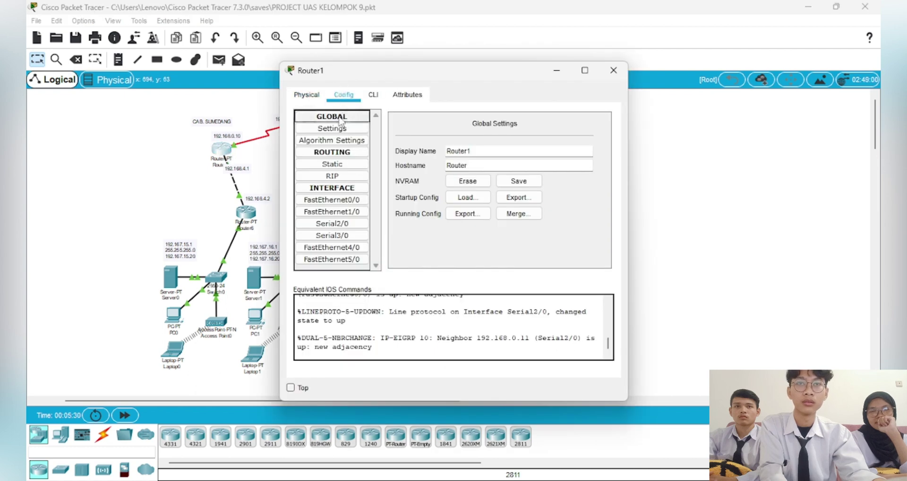
left_click(352, 224)
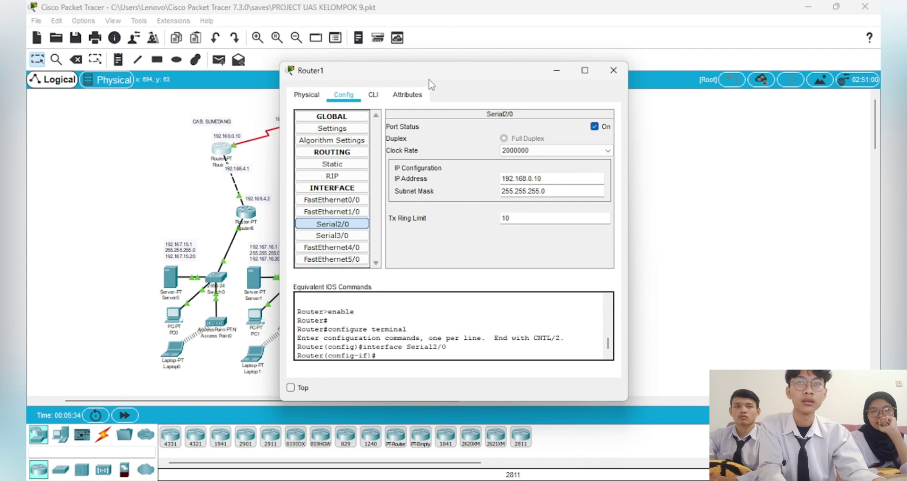
left_click_drag(430, 84, 515, 94)
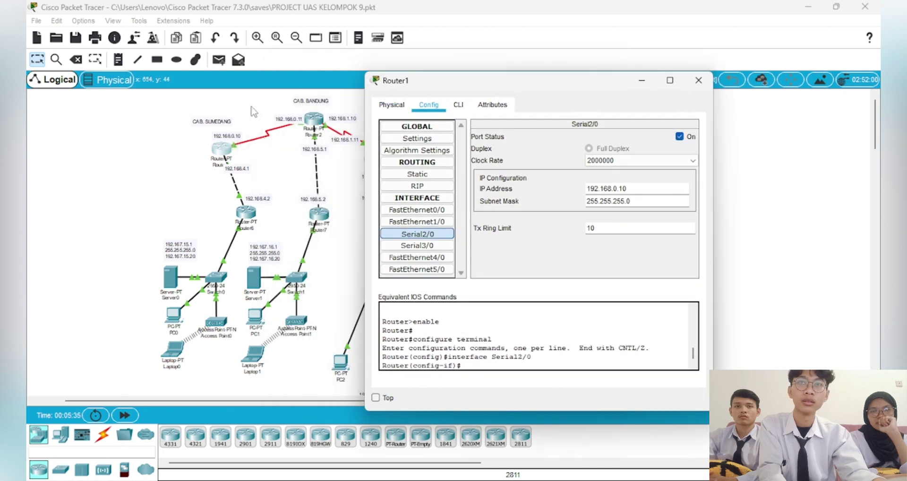
left_click(263, 143)
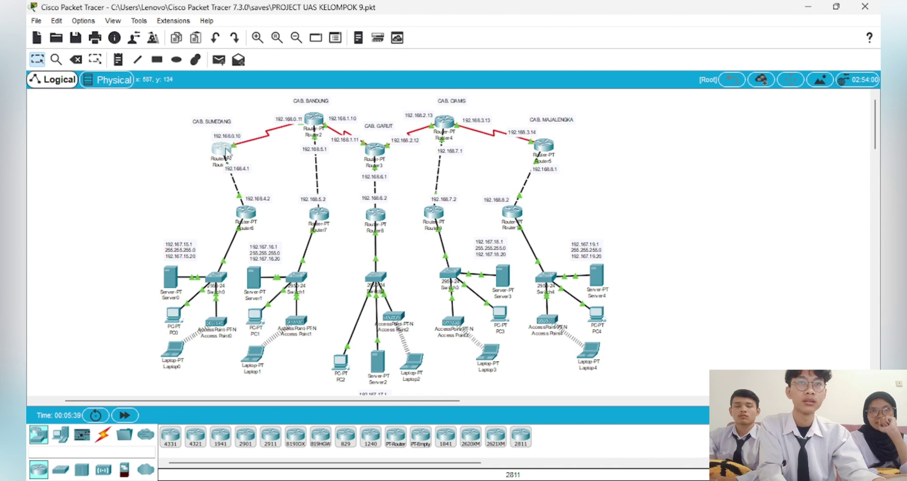
left_click(226, 151)
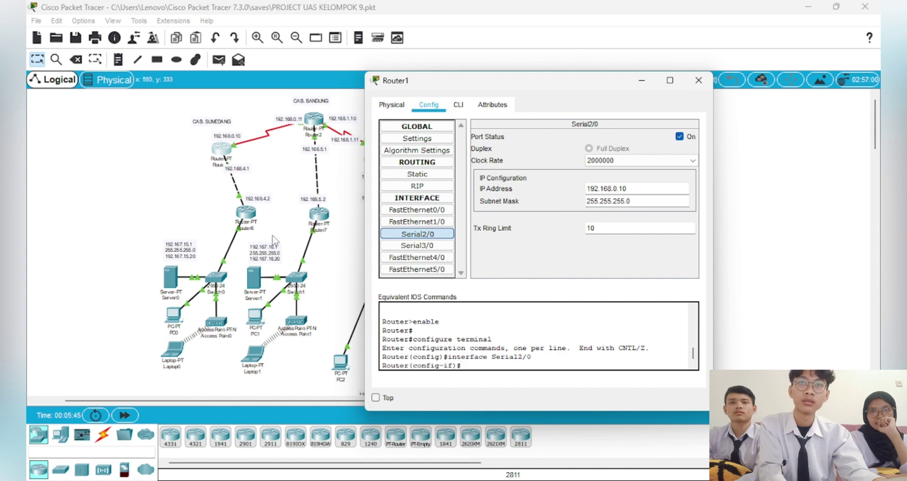
left_click(291, 188)
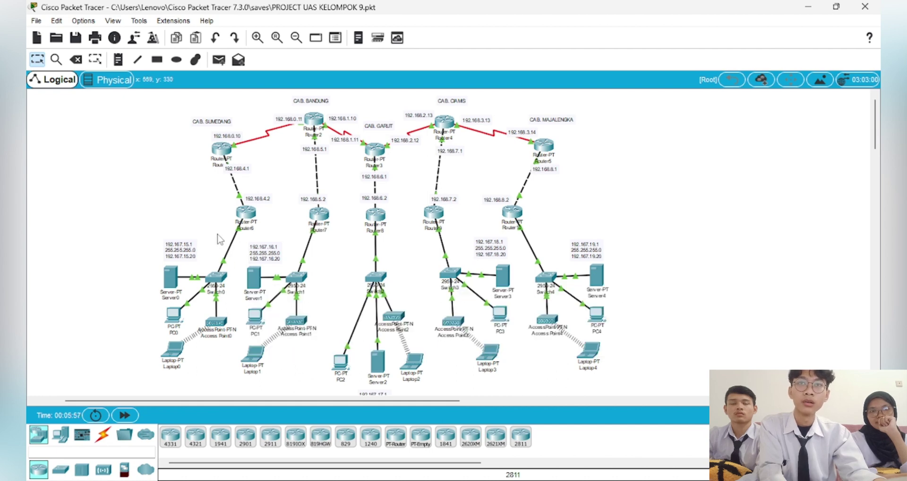
Examine Router6's port summary and the port labels on its link to Router1
left_click(246, 213)
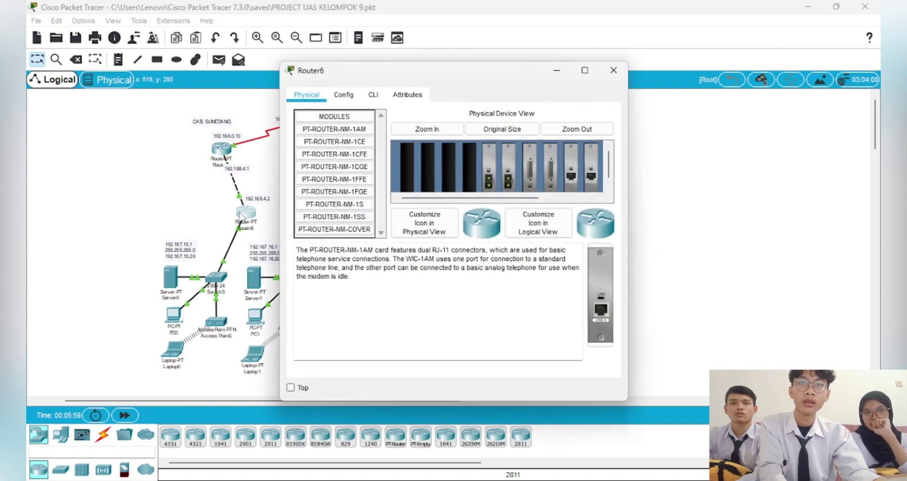
key("alt+F4")
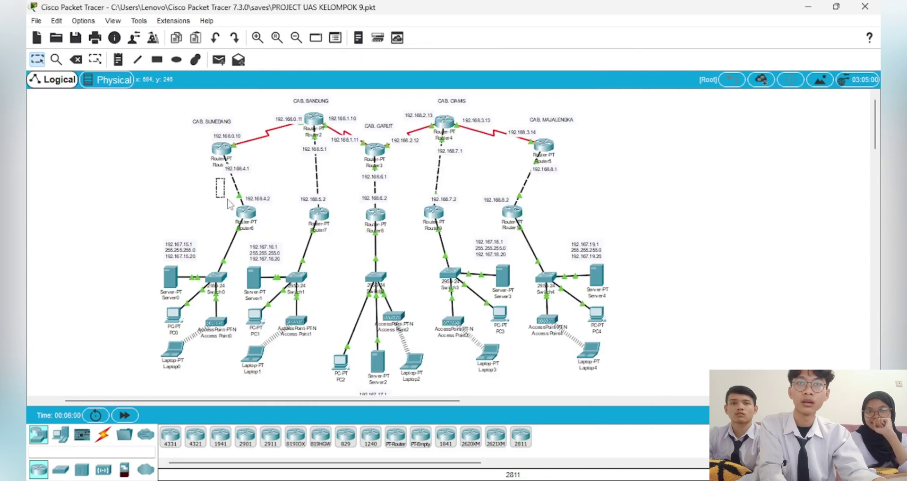
left_click(253, 216)
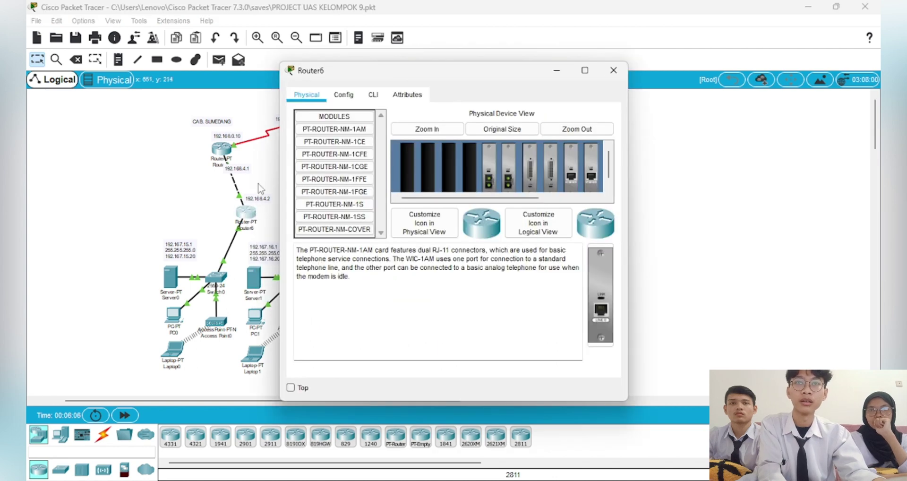
key("alt+F4")
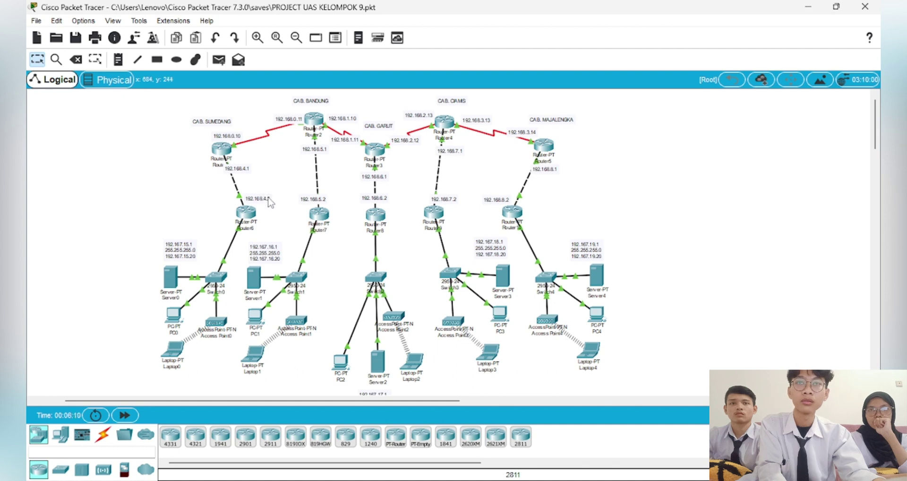
mouse_move(254, 215)
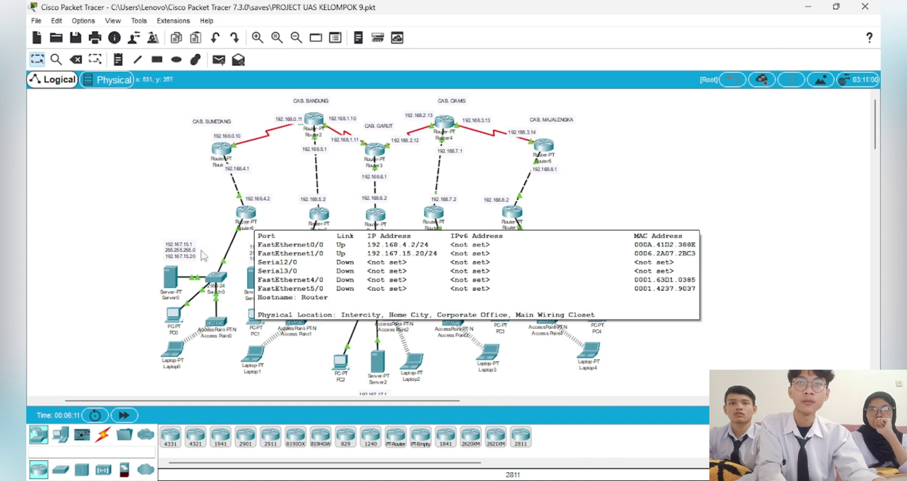
mouse_move(235, 187)
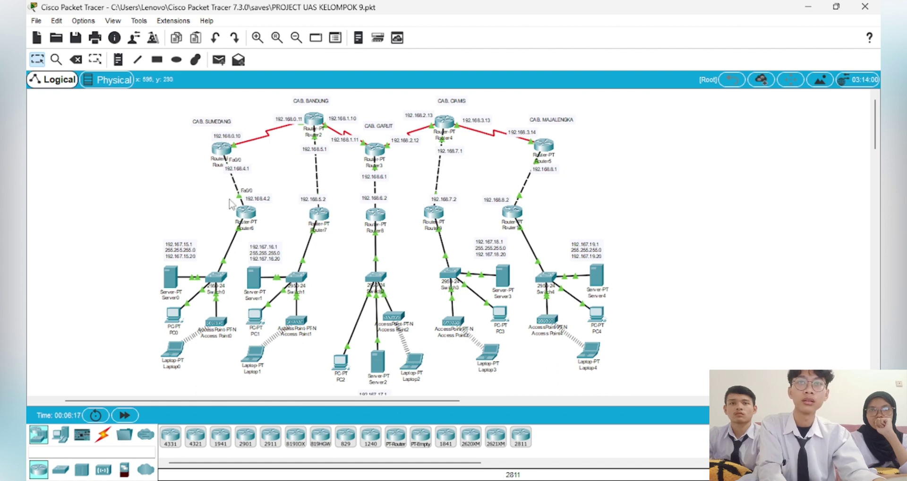
Examine the IP configuration of Router6's FastEthernet0/0 and FastEthernet1/0 interfaces
left_click(244, 213)
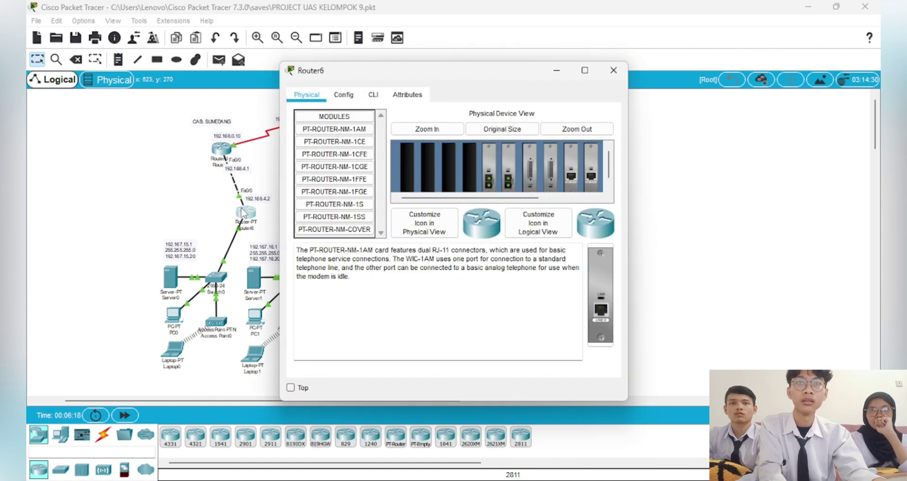
left_click(343, 94)
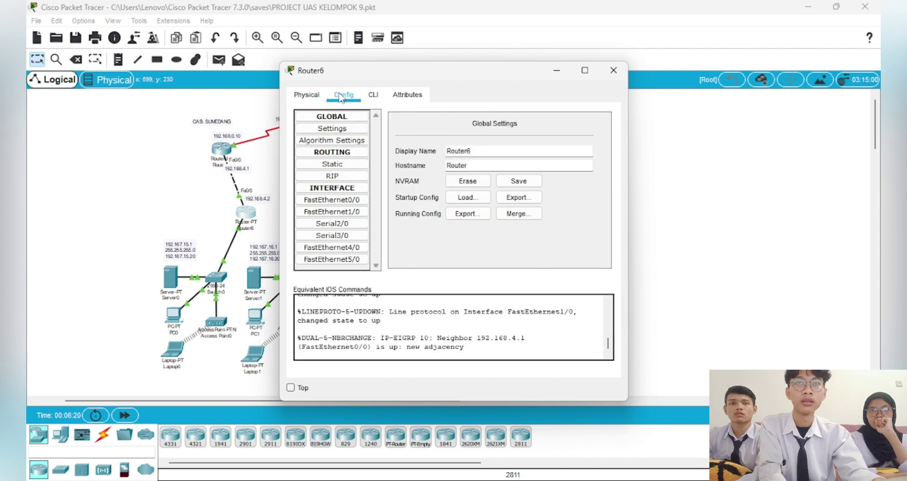
left_click(345, 202)
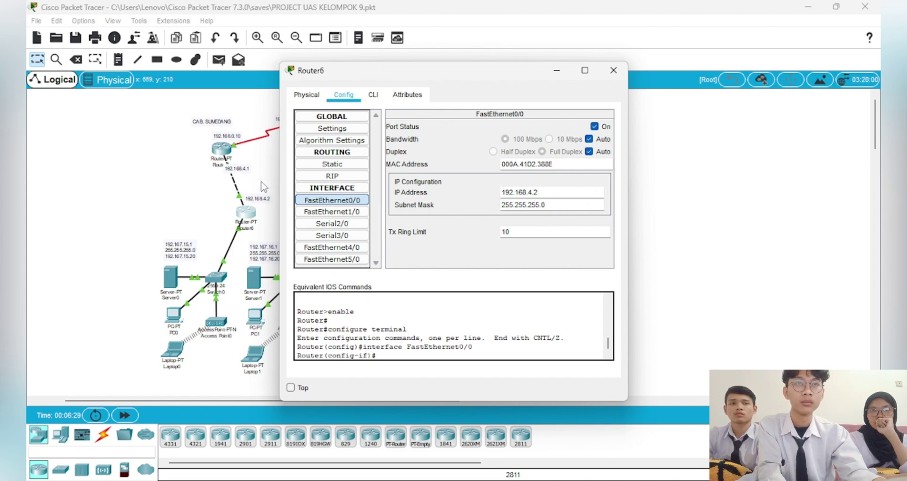
left_click(315, 214)
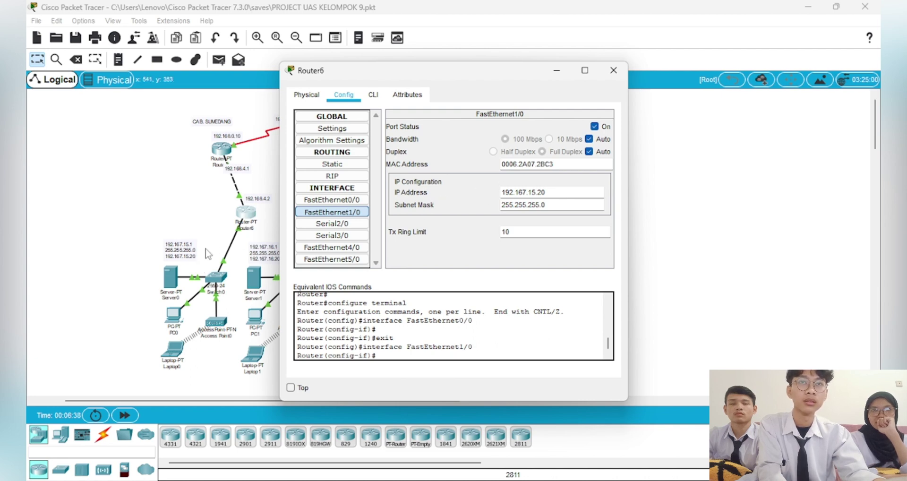
left_click(215, 210)
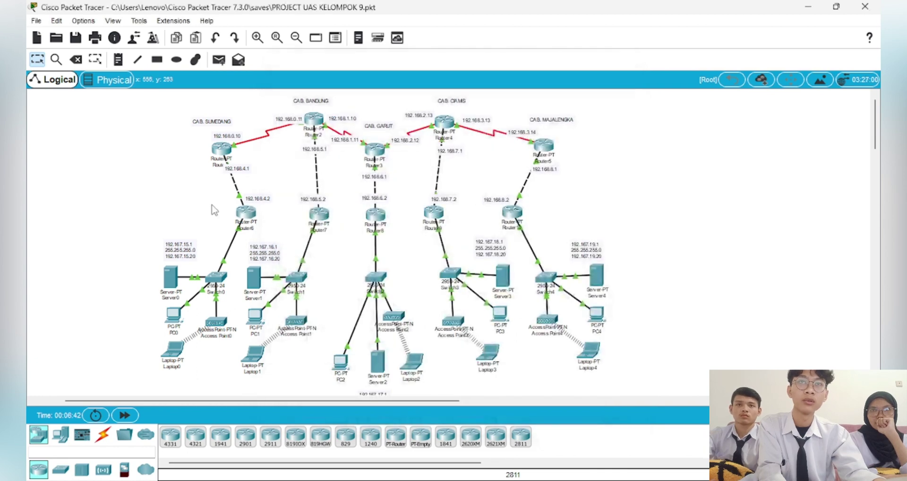
left_click(248, 215)
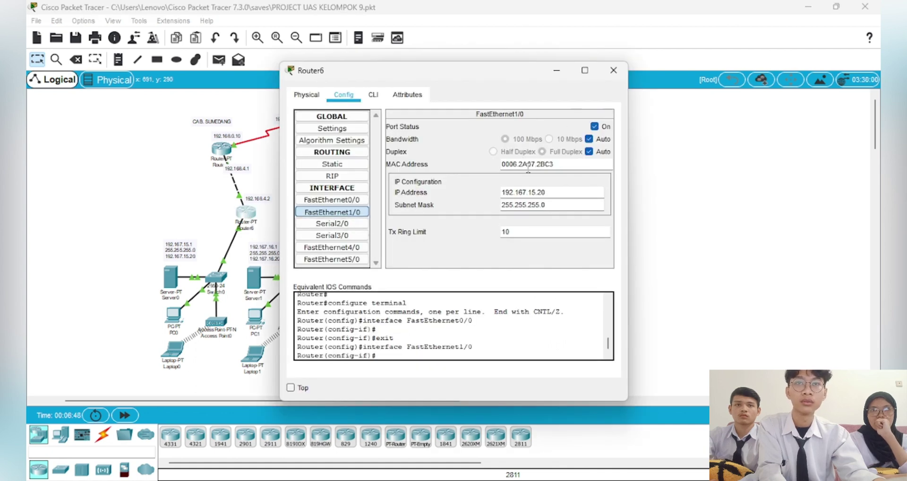
left_click(196, 215)
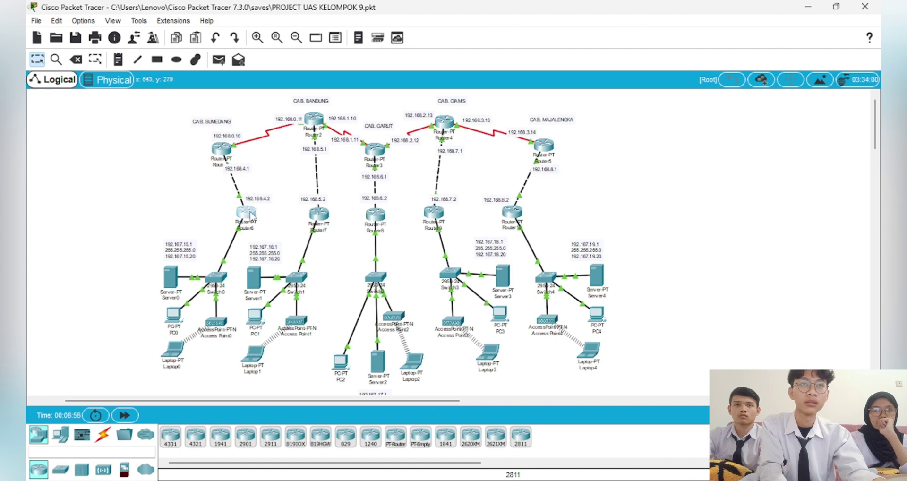
Review Router6's FastEthernet0/0 and FastEthernet1/0 settings once more against the topology's address labels
left_click(250, 213)
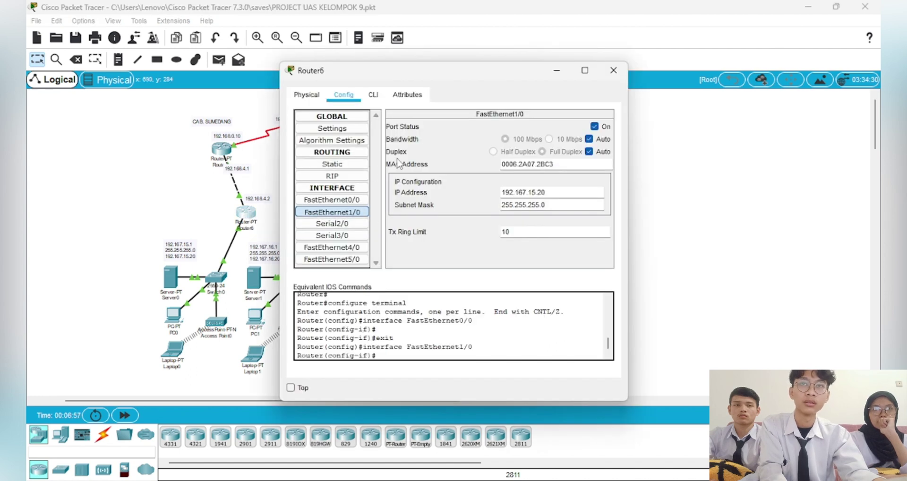
left_click(332, 200)
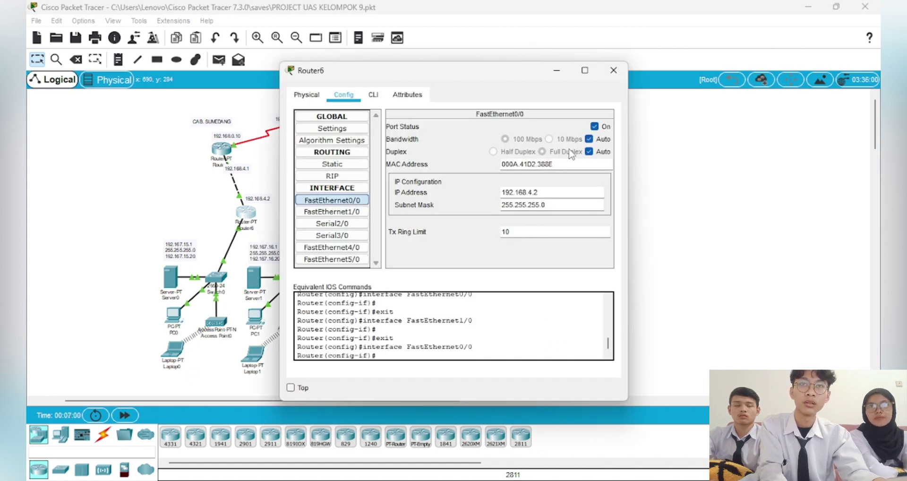
key("Down")
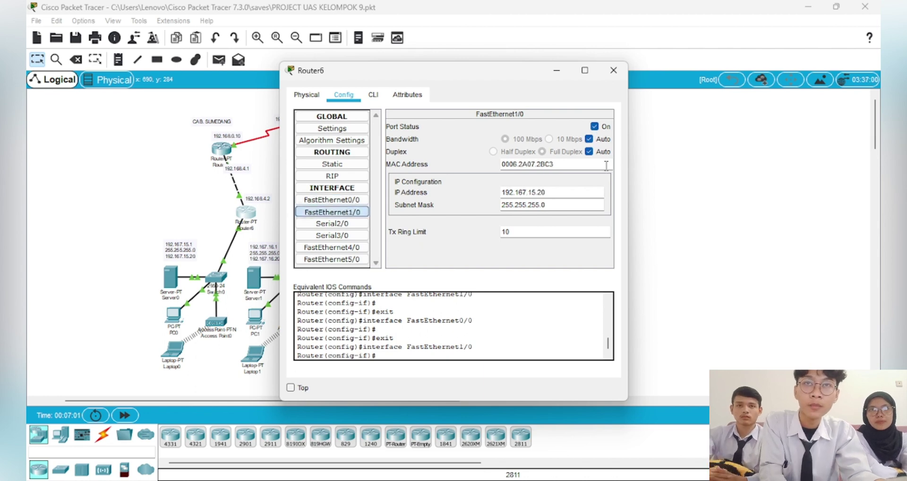
left_click(207, 212)
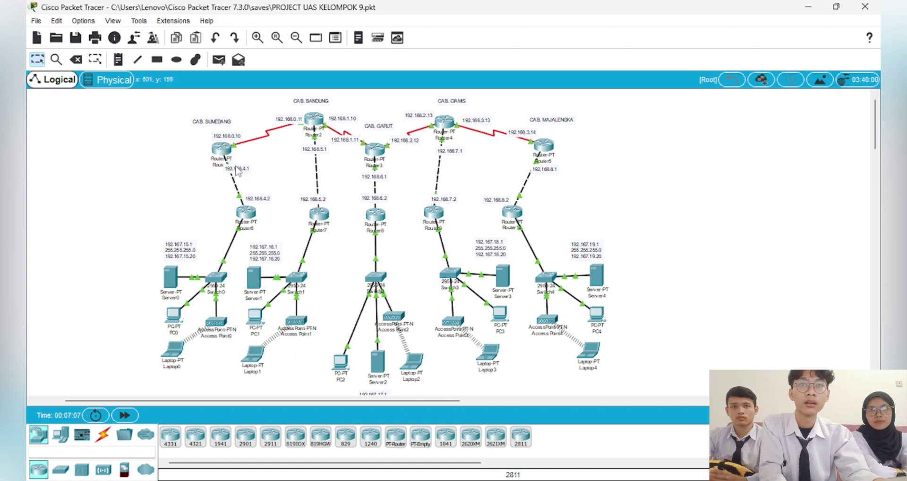
left_click(250, 215)
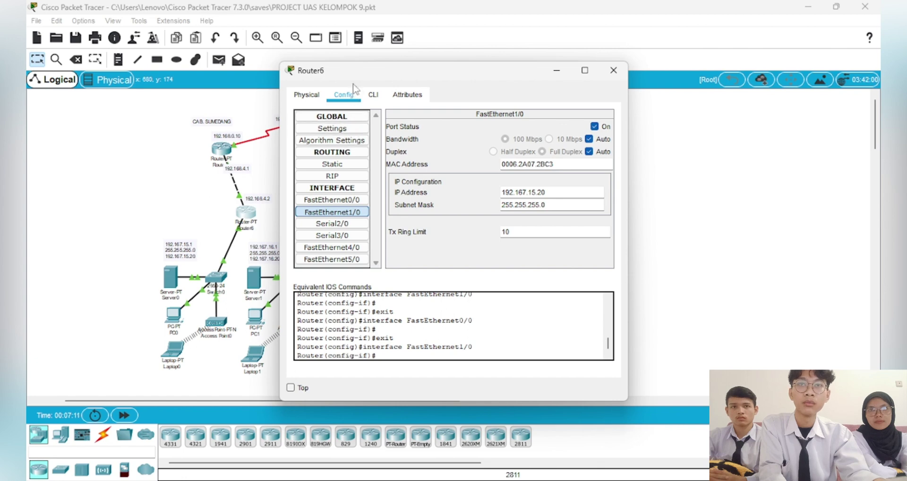
key("alt+F4")
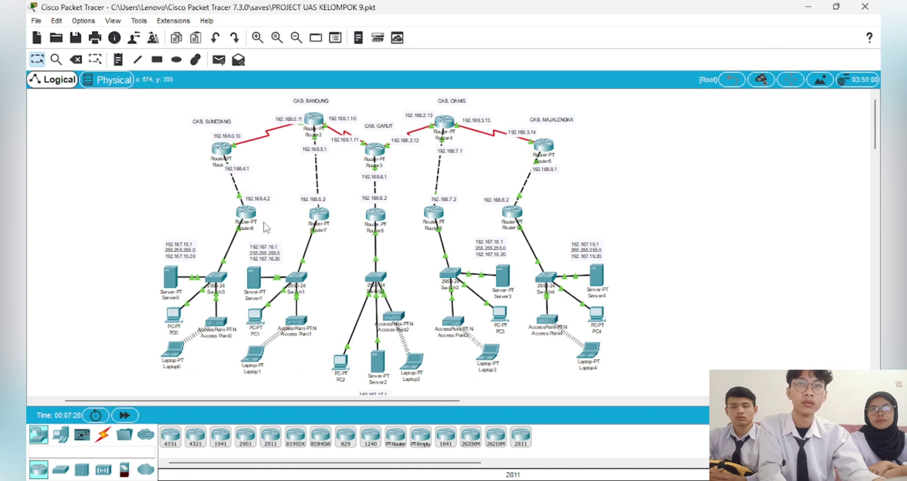
Examine the Serial2/0 and Serial3/0 interface settings of Router6
left_click(245, 214)
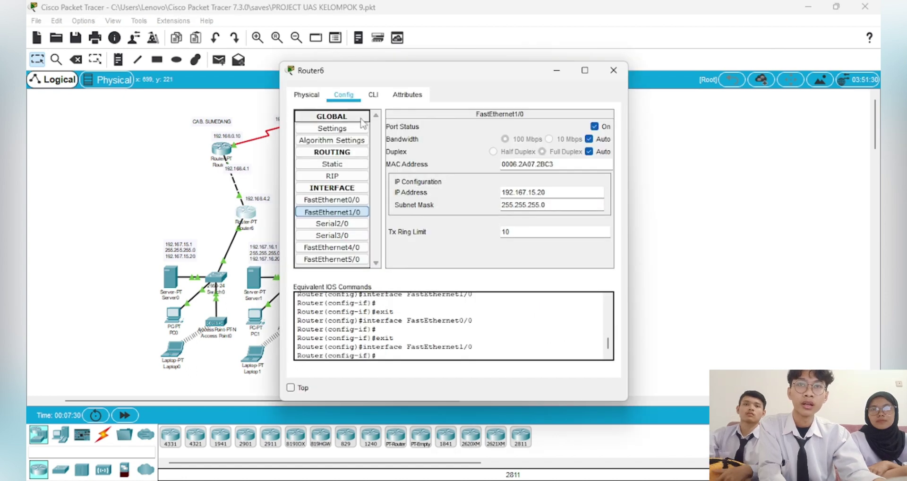
left_click(337, 225)
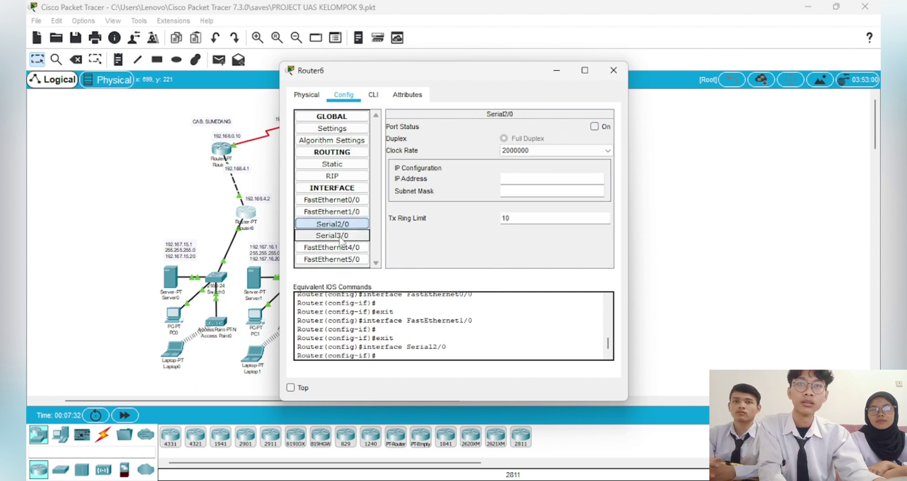
key("Down")
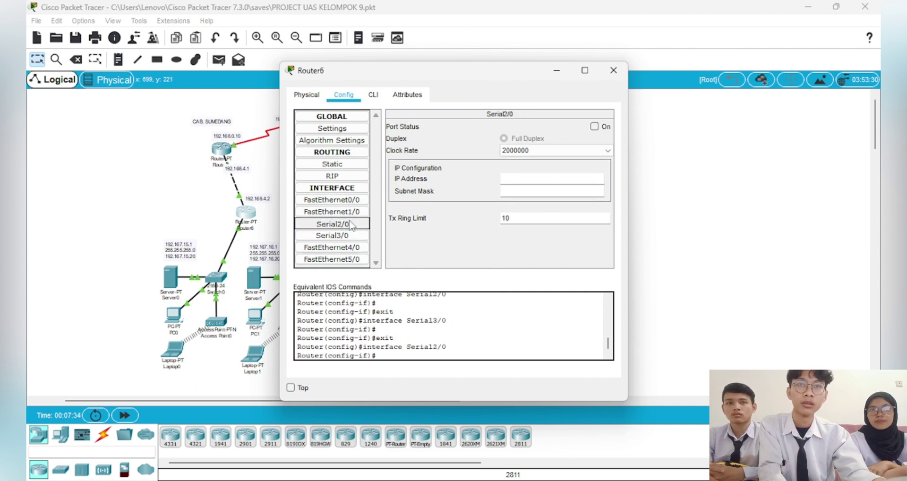
Check the Serial2/0 and Serial3/0 settings of Router6 again and return to the topology
left_click(350, 225)
left_click(352, 236)
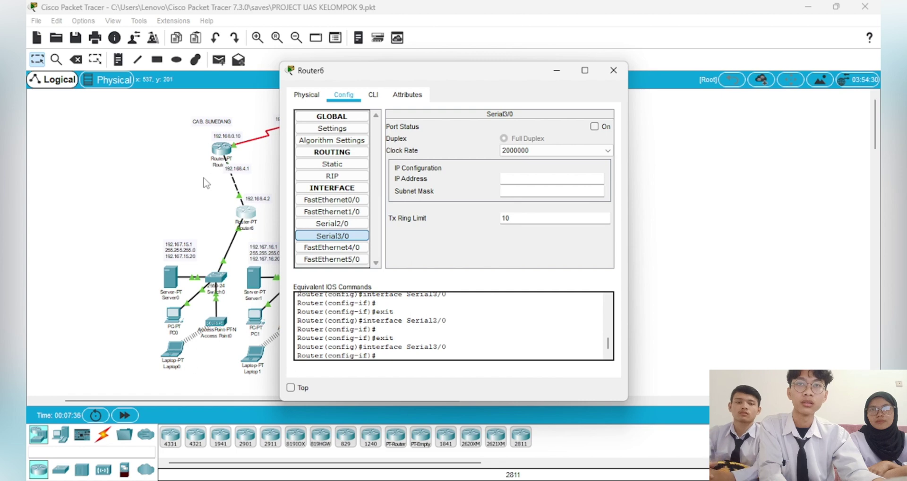
left_click(204, 234)
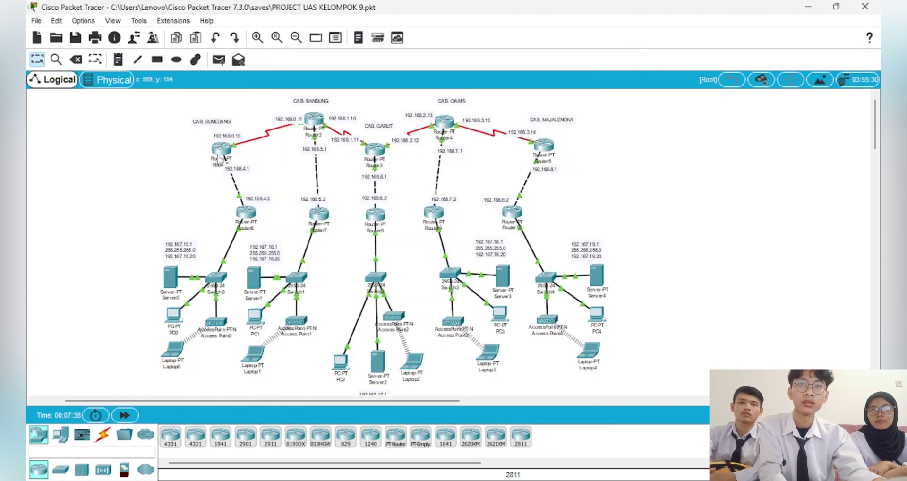
Move the Sumedang branch's Router1 slightly to the right in the topology
left_click_drag(221, 150, 250, 151)
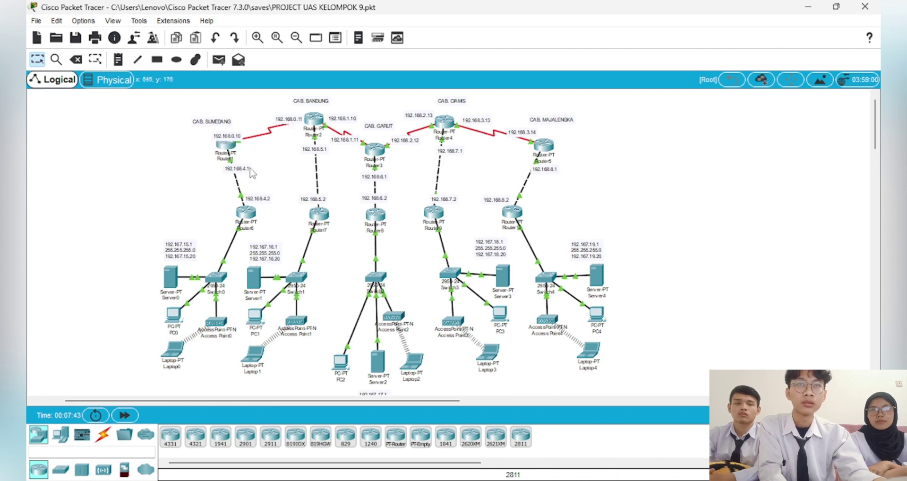
Compare the IP addresses and subnet masks of Router6's FastEthernet0/0 and FastEthernet1/0 with the branch's address labels
left_click(249, 214)
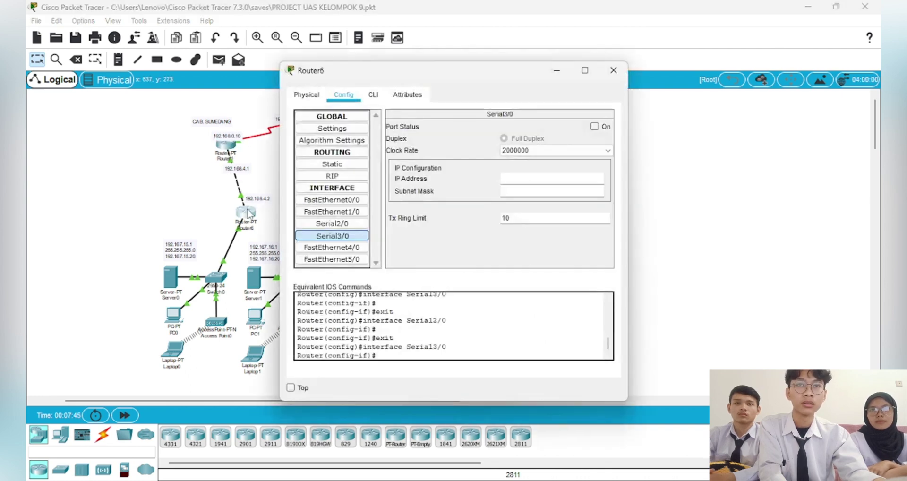
left_click(365, 201)
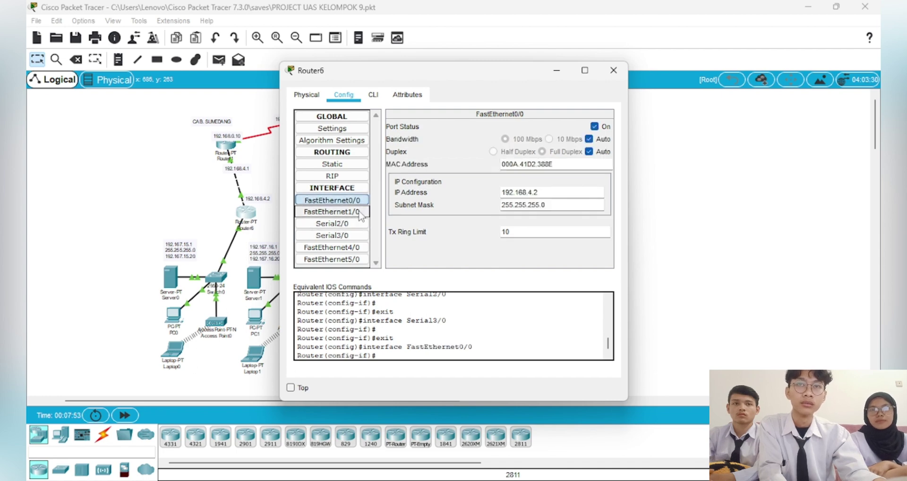
left_click(361, 213)
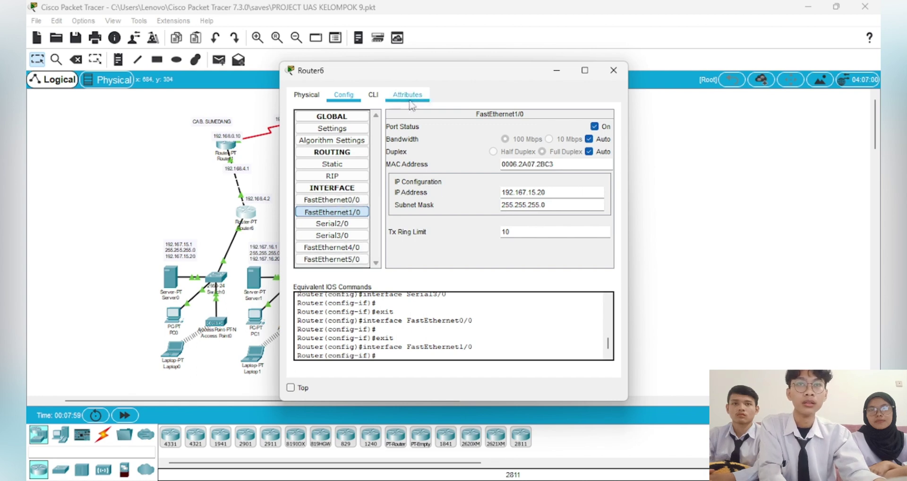
left_click_drag(438, 78, 480, 79)
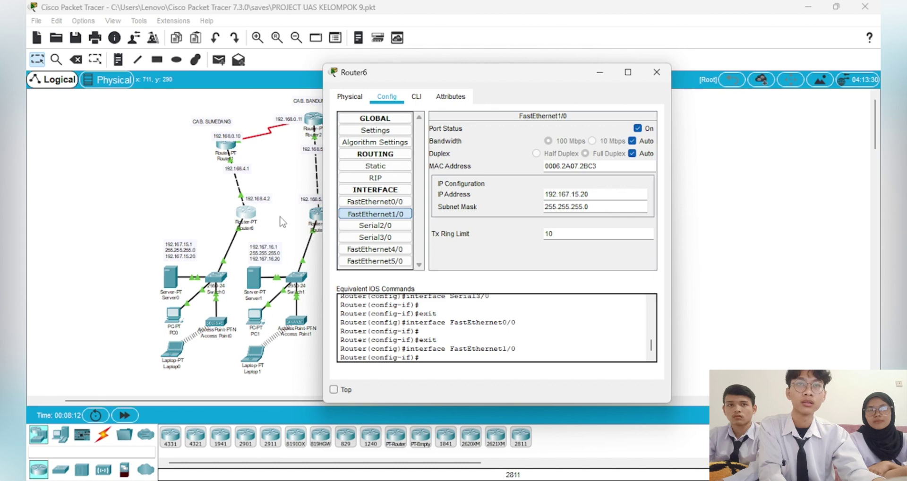
left_click(273, 179)
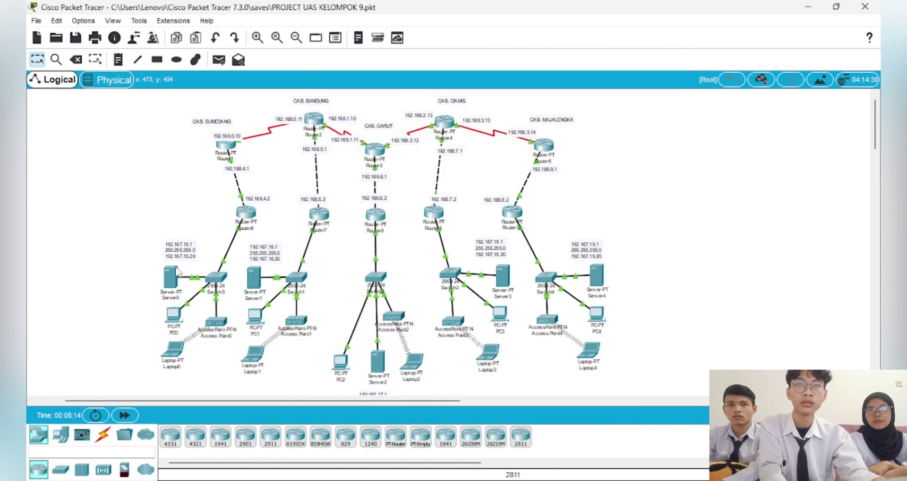
Examine Server0's IP configuration and its DHCP service pool, including gateway, start address and maximum users
left_click(171, 276)
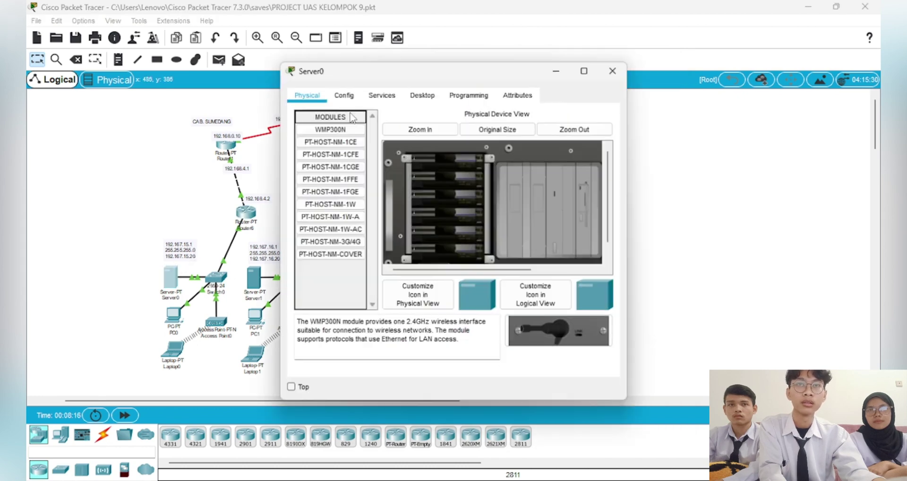
left_click(423, 94)
left_click(329, 154)
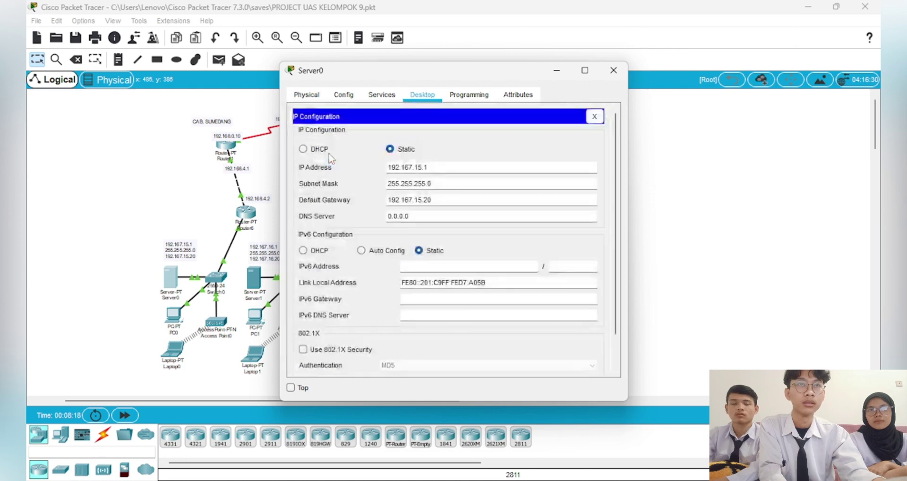
left_click(387, 98)
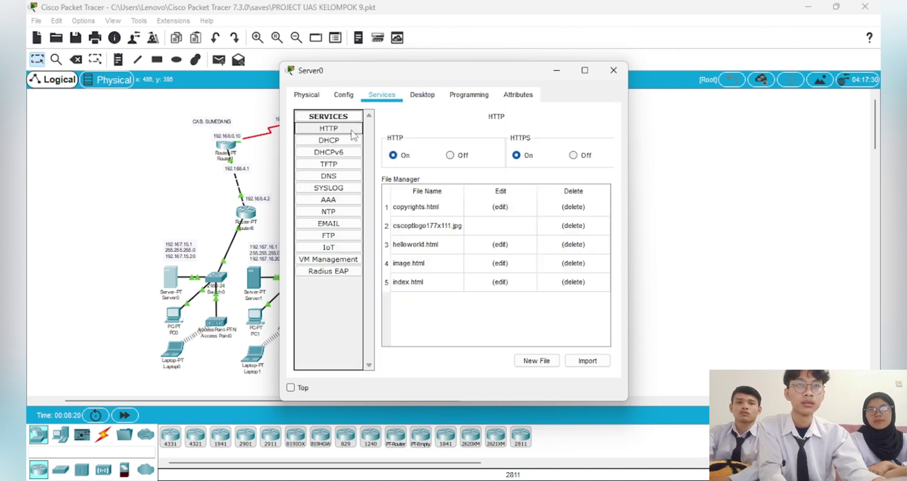
left_click(329, 141)
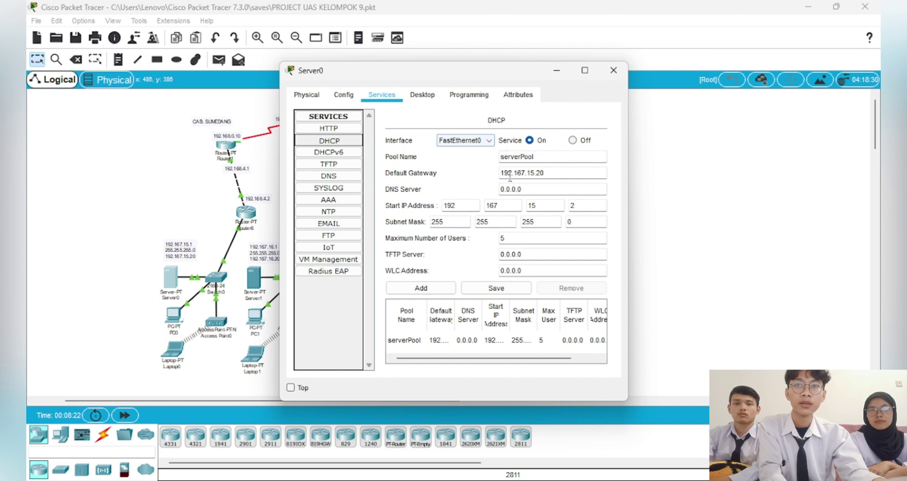
left_click(203, 193)
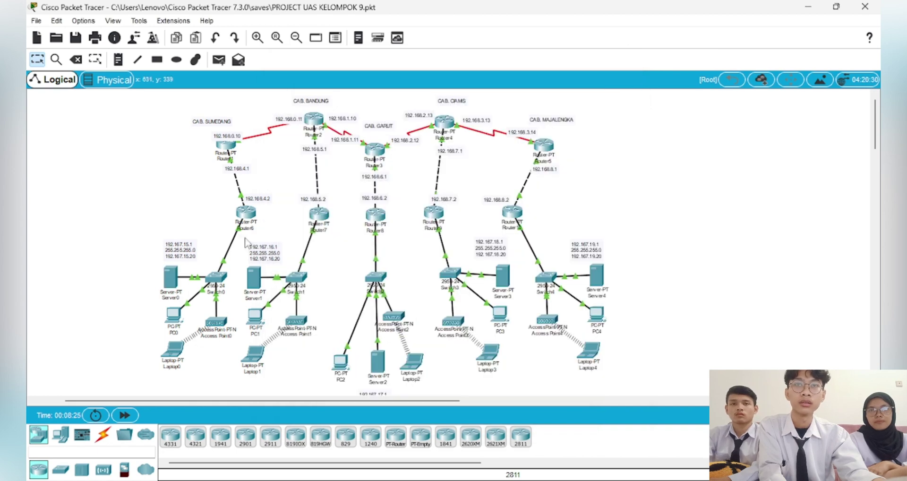
Recheck Router6's FastEthernet0/0 and FastEthernet1/0 addresses against the port labels on its link to Switch0
left_click(245, 215)
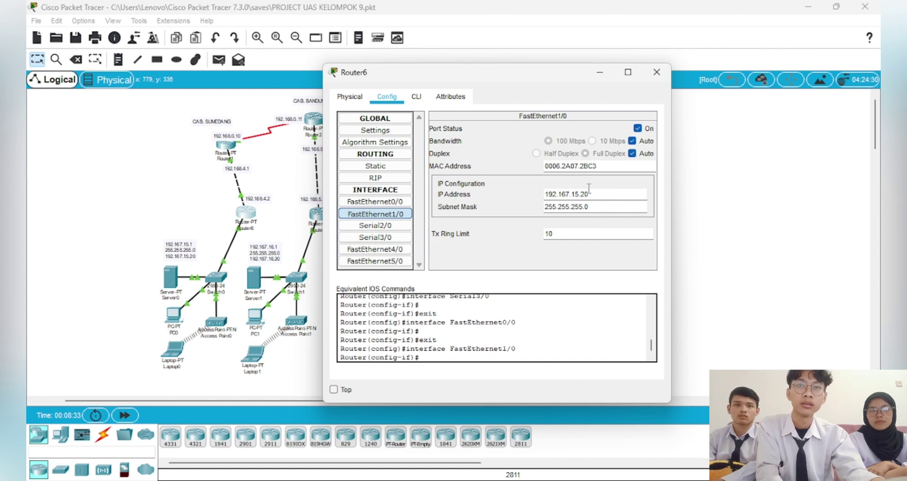
left_click(379, 202)
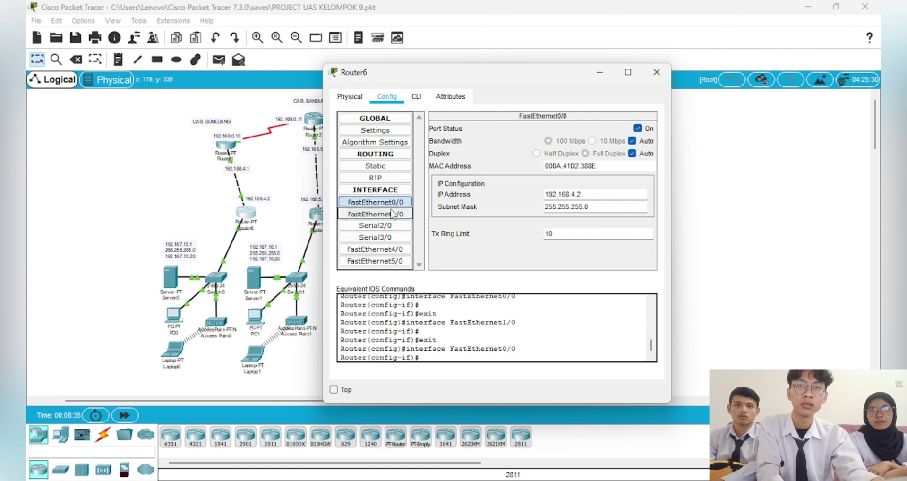
left_click(392, 214)
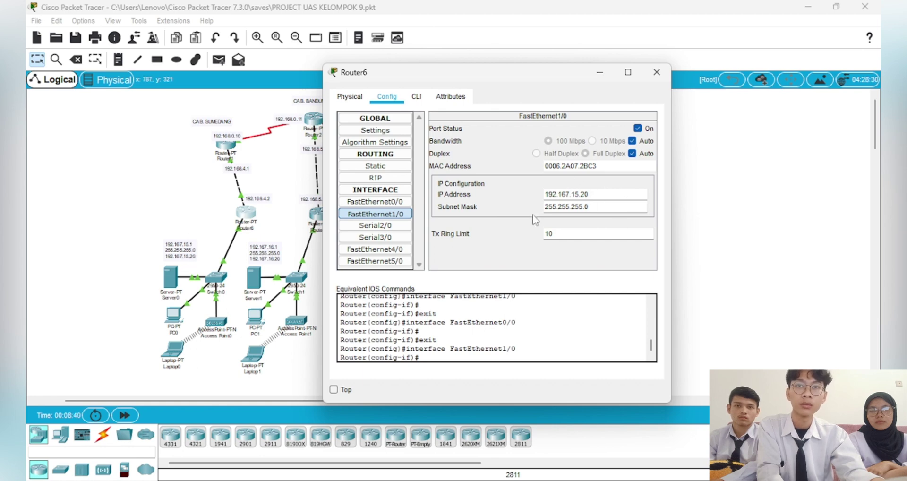
left_click(171, 226)
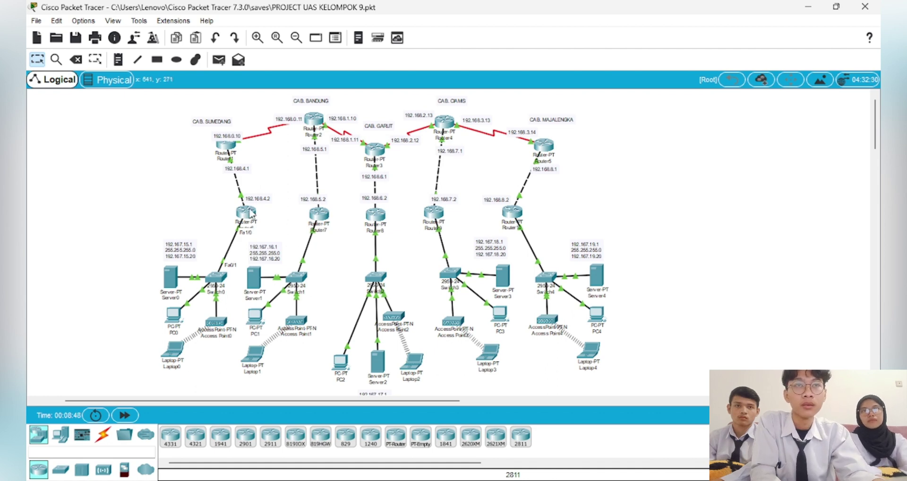
mouse_move(251, 214)
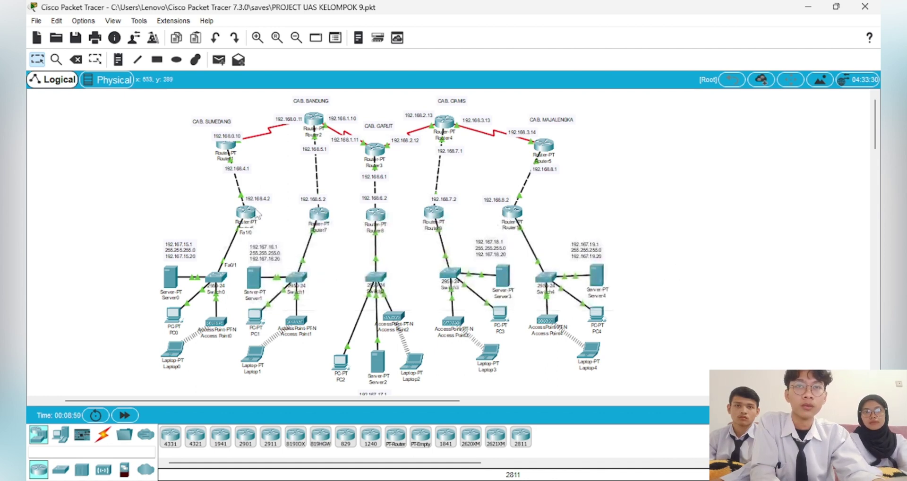
left_click(253, 214)
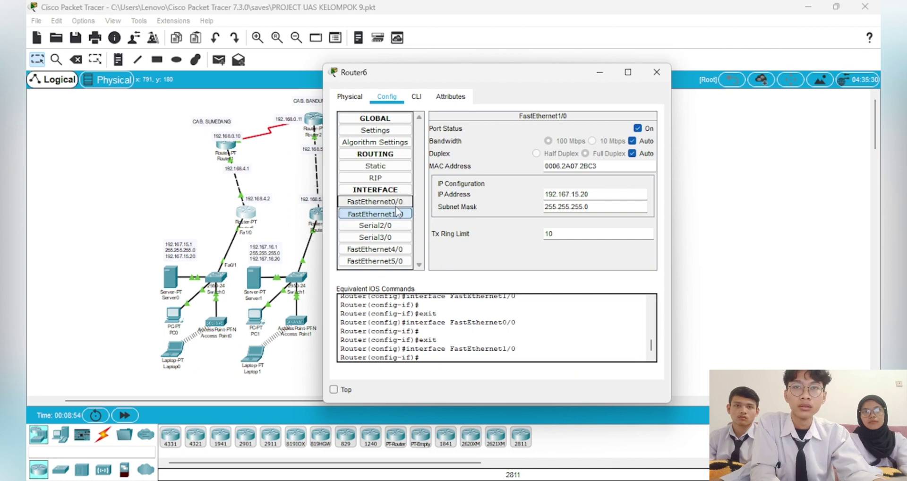
left_click(293, 227)
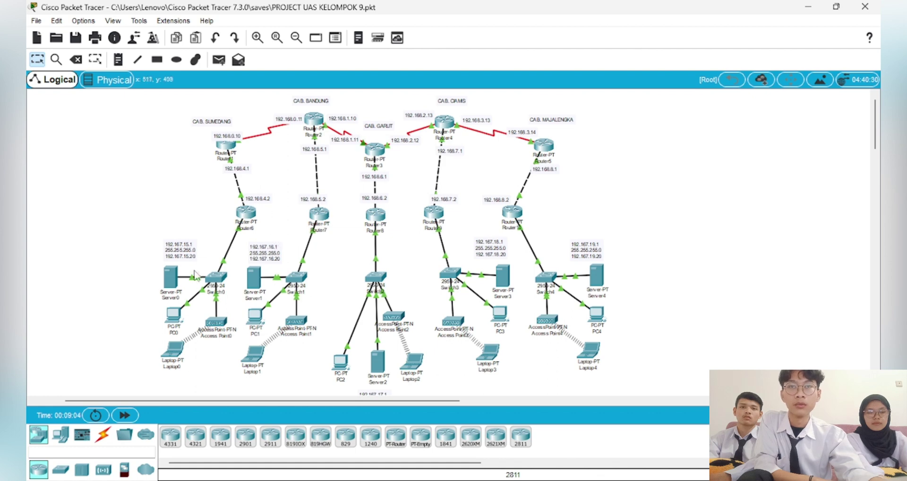
Look through the device windows of Server0, Router1 and Router6 in the Sumedang branch
left_click(174, 277)
left_click(183, 193)
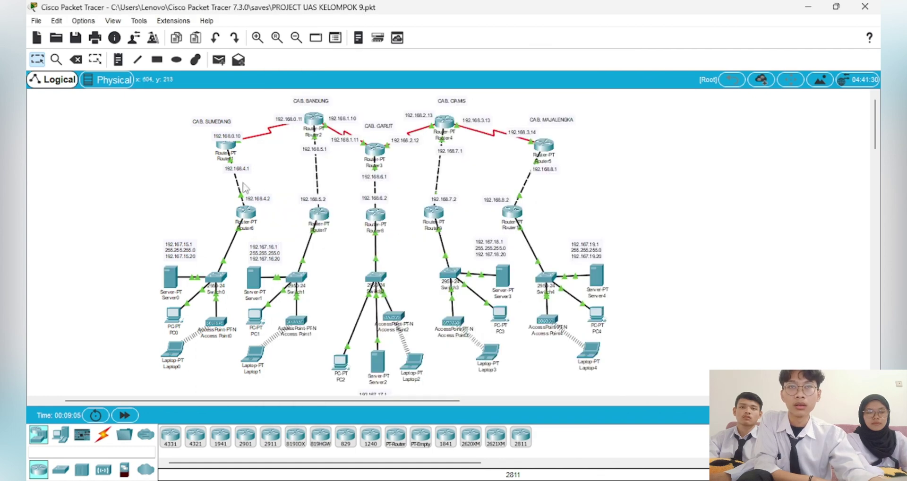
left_click(233, 149)
left_click(165, 210)
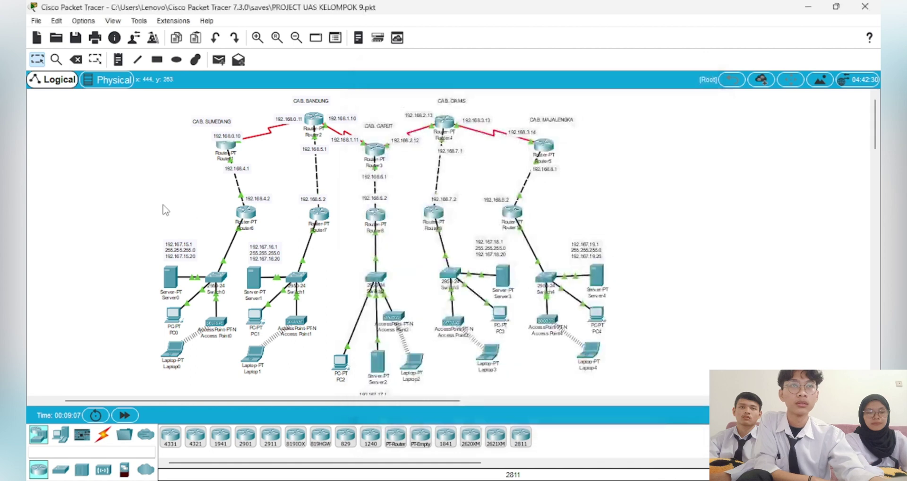
left_click(245, 213)
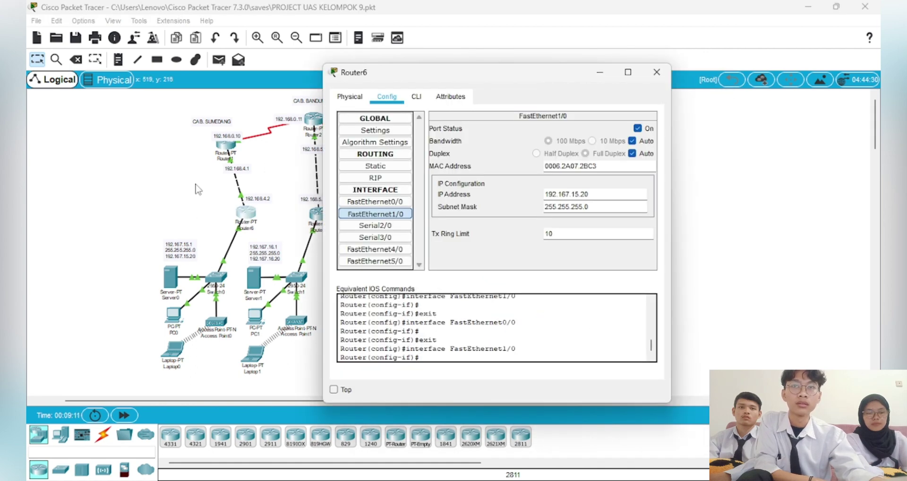
left_click(199, 191)
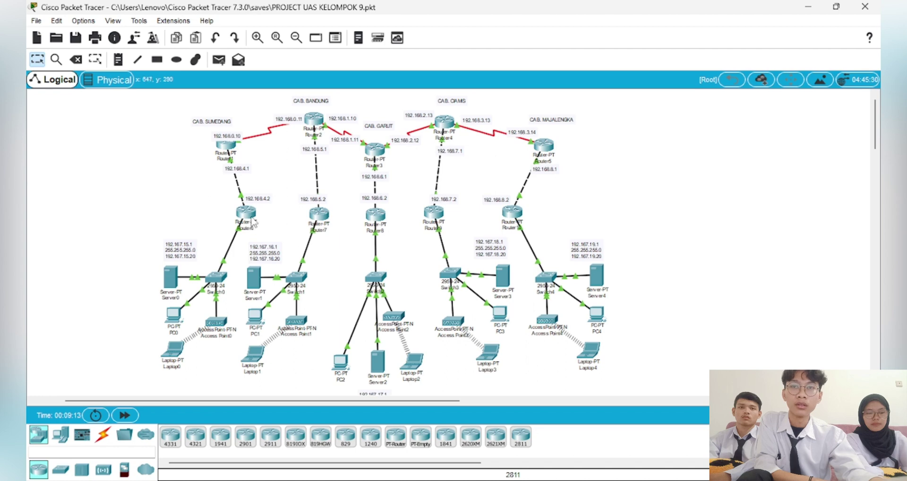
Review Server0's DHCP pool once more together with its IP configuration
left_click(171, 283)
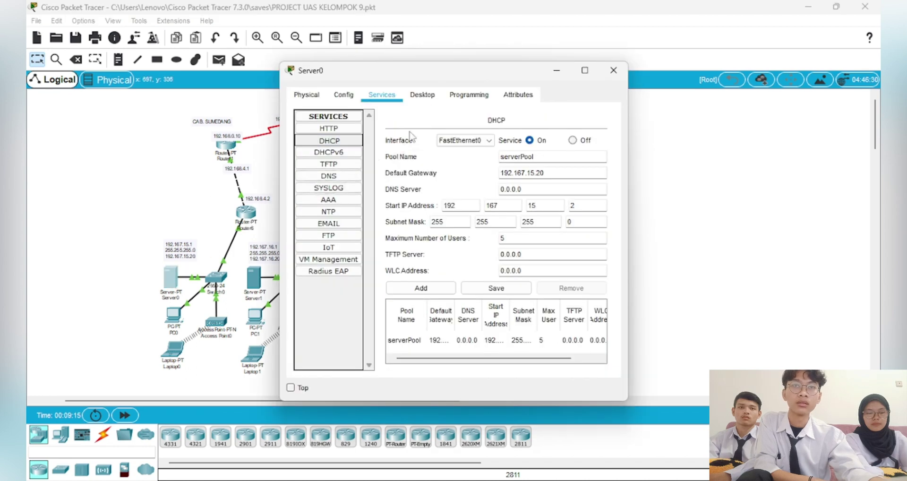
left_click(430, 97)
left_click(45, 282)
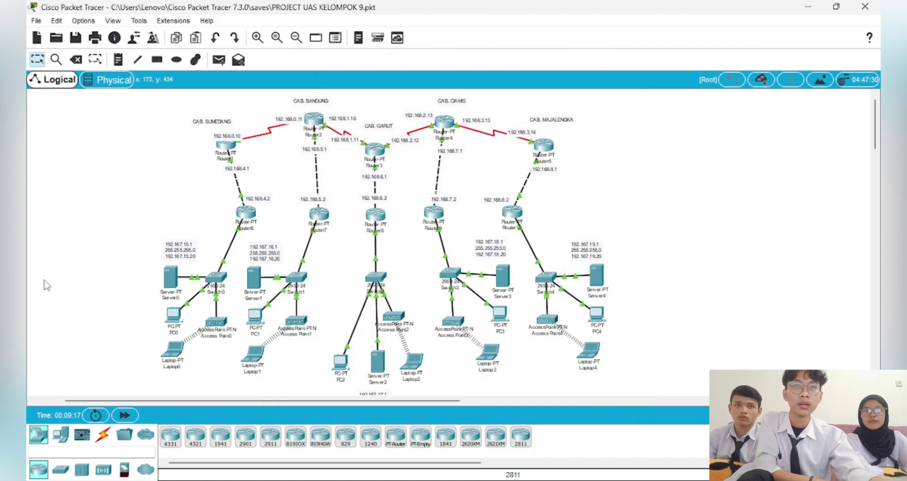
Examine the DHCP-assigned IP configuration of PC0 in the Sumedang branch
left_click_drag(45, 280, 97, 331)
left_click(174, 314)
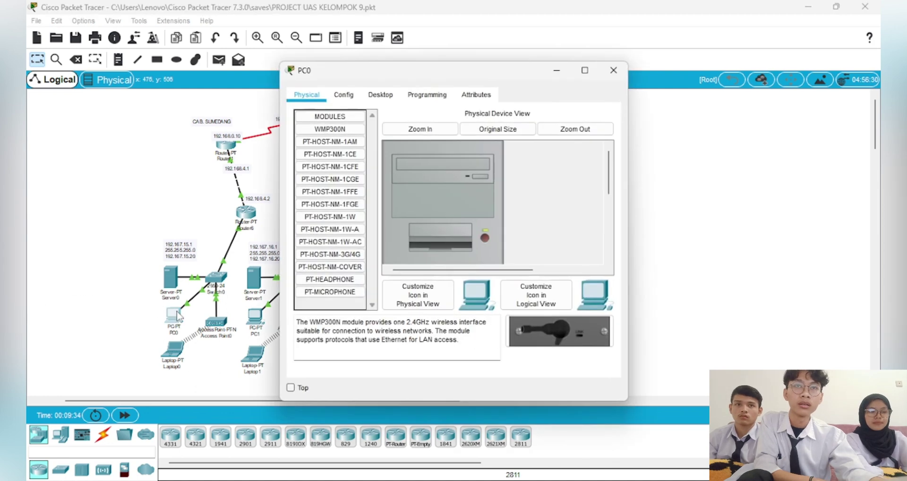
left_click(384, 97)
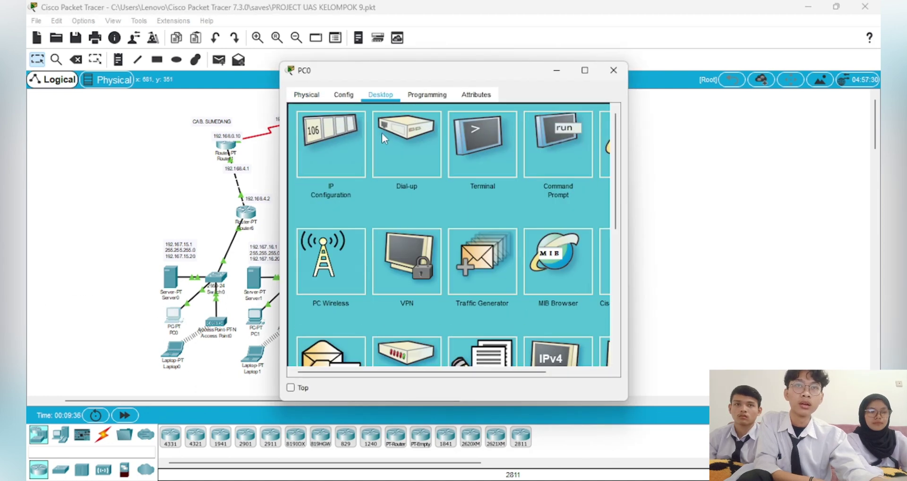
left_click(357, 138)
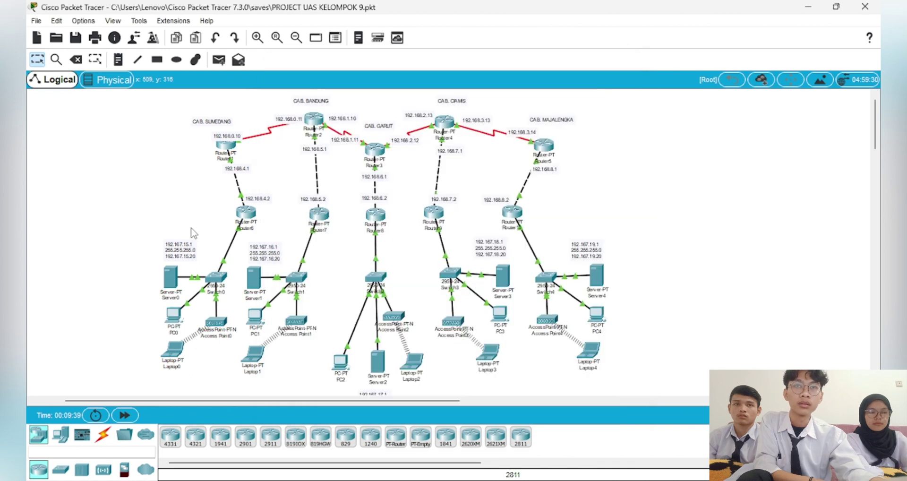
left_click(194, 233)
Examine the wireless interface's DHCP-assigned IP configuration on Laptop0
left_click(172, 351)
left_click(381, 96)
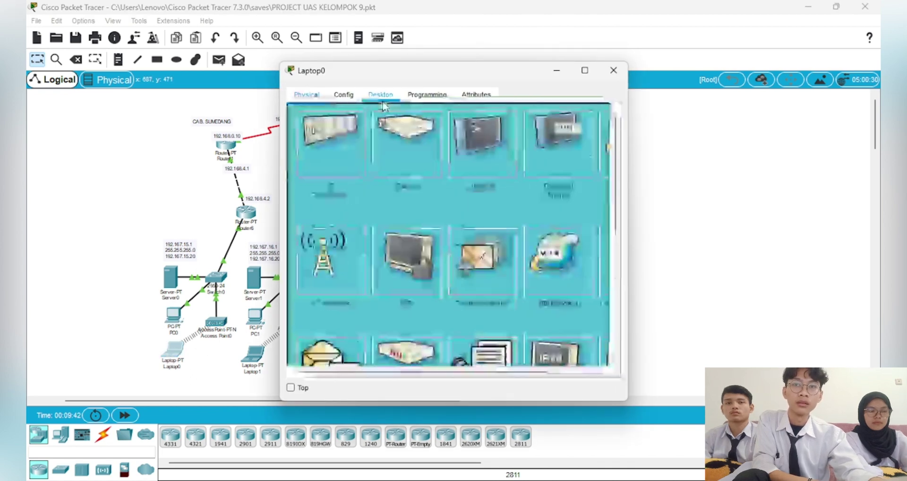
left_click(349, 131)
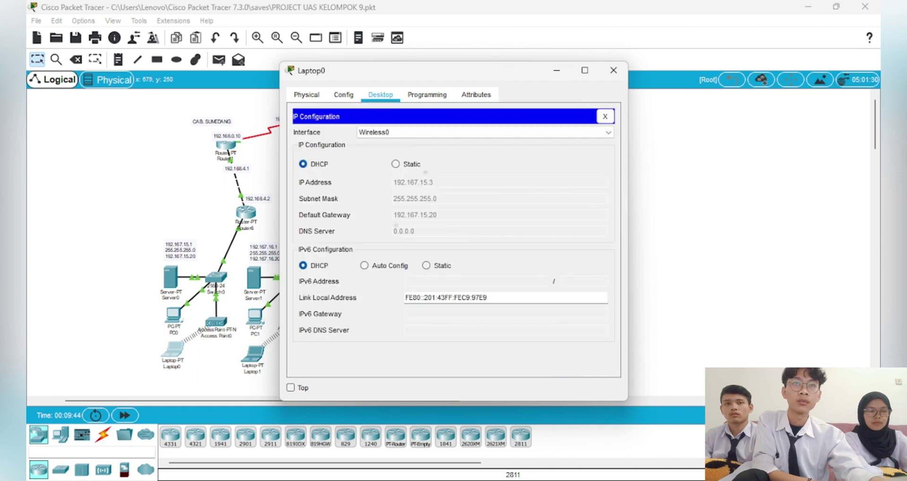
left_click(214, 198)
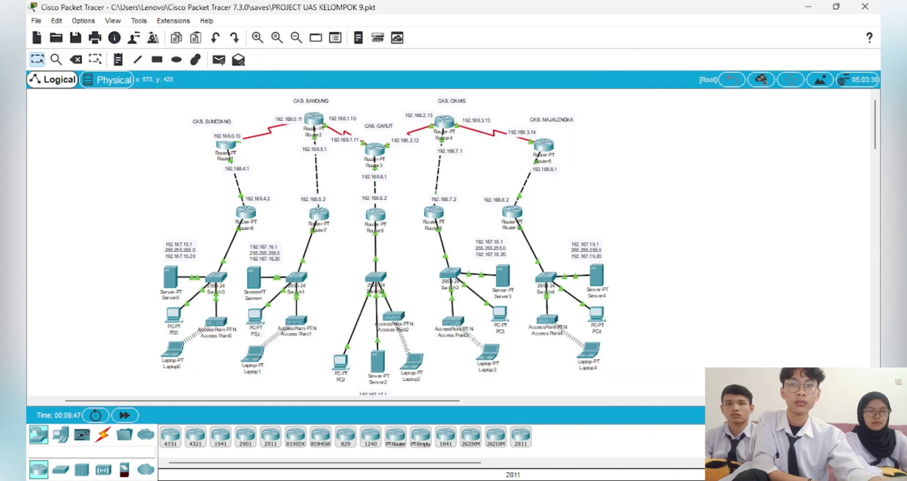
Inspect the port labels of PC1's link to Switch1 and reopen PC0's IP configuration
mouse_move(452, 273)
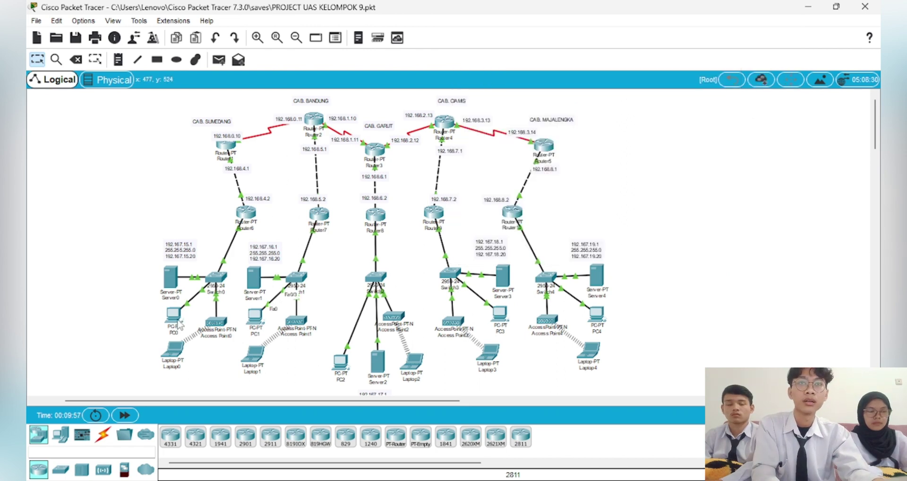
mouse_move(180, 325)
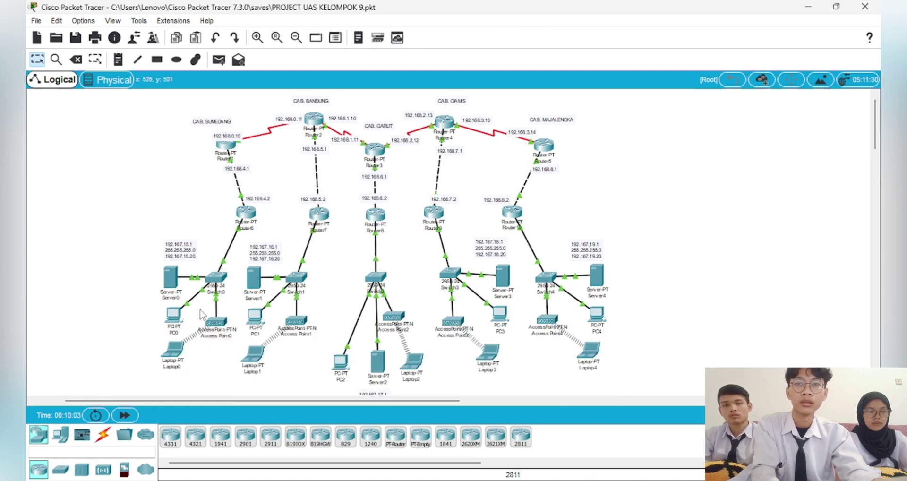
left_click(173, 315)
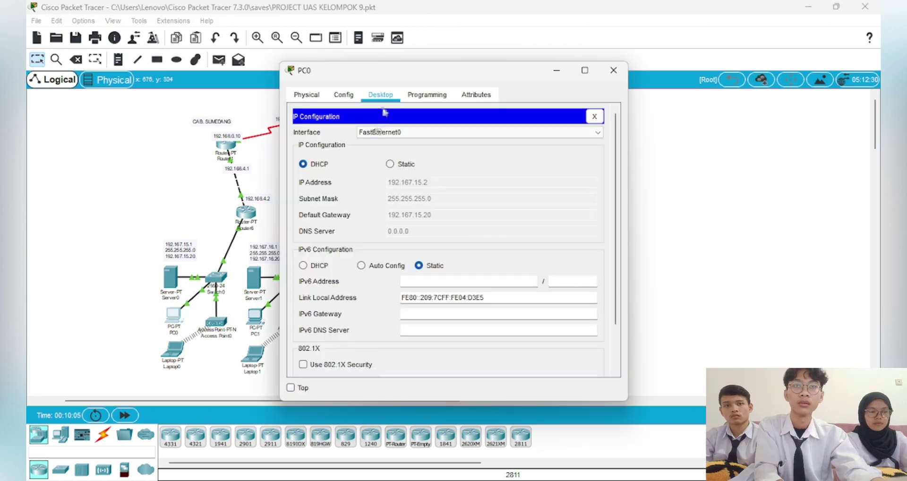
Open PC0's command prompt in place of its IP configuration and ping the Bandung branch address 192.167.16.2
left_click(597, 116)
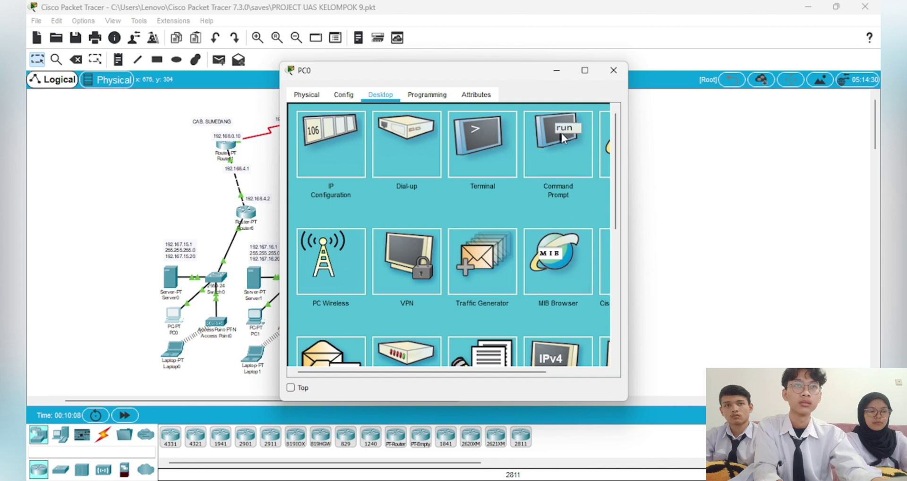
left_click(574, 143)
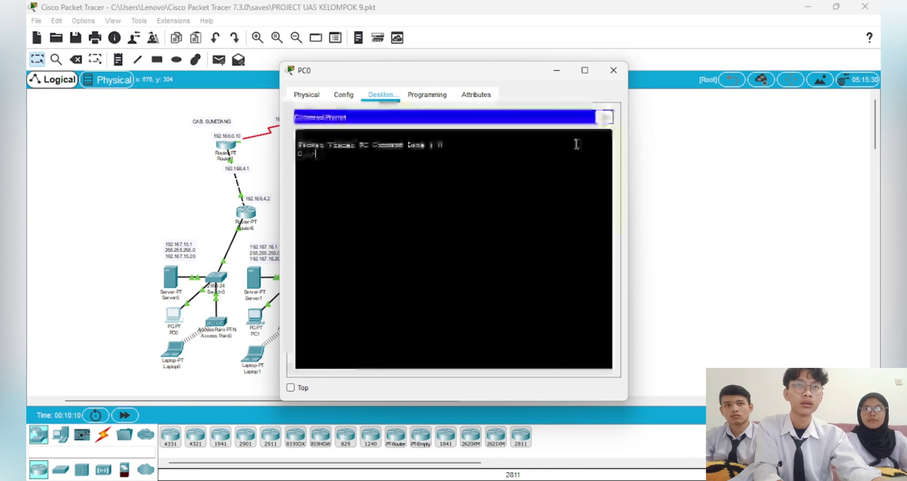
type("ping 192.1")
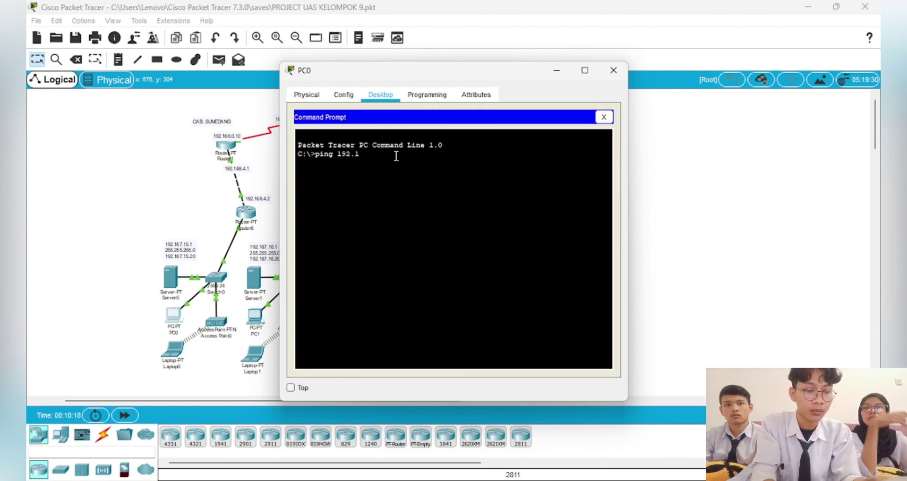
type("67.")
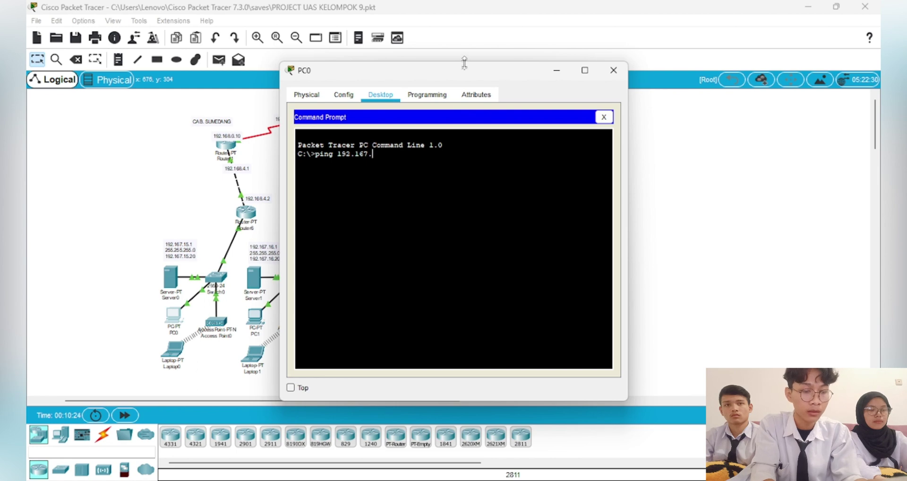
left_click_drag(465, 63, 466, 72)
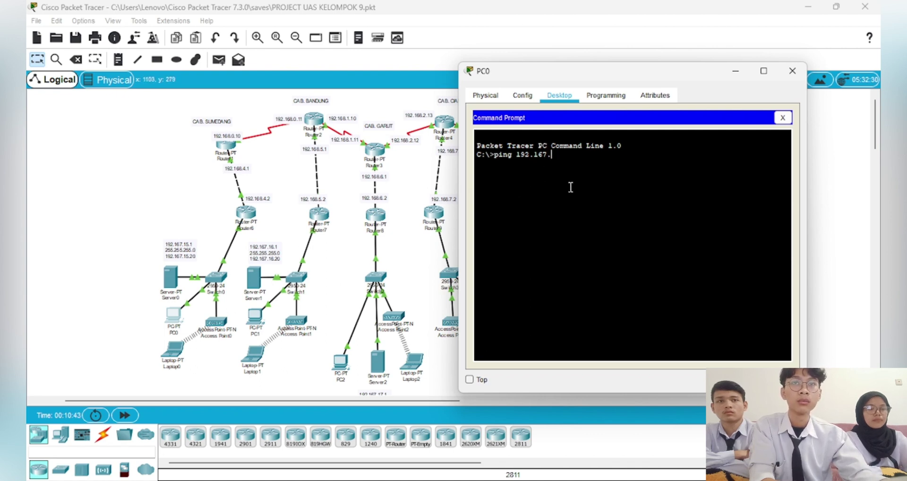
type("16.2")
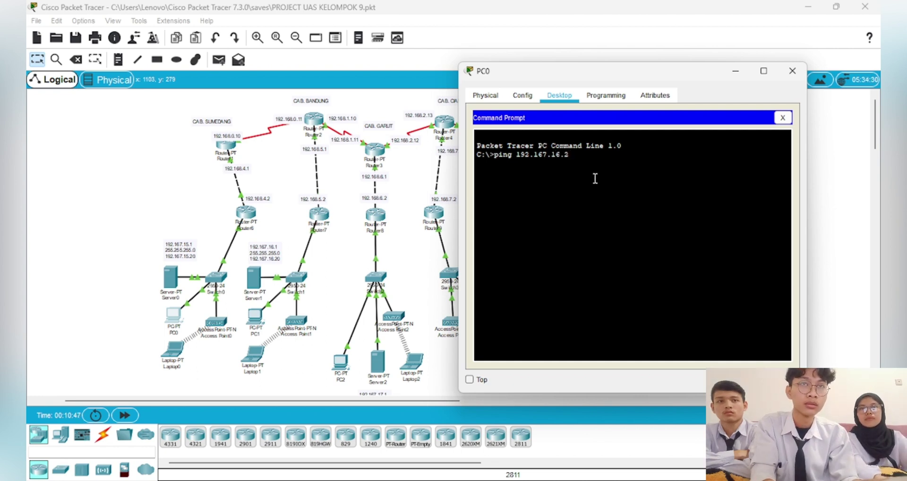
key("Return")
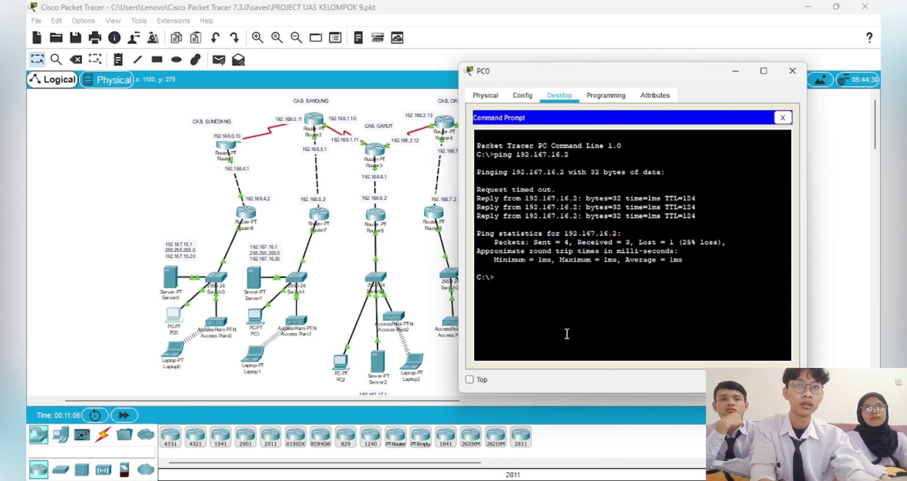
Repeat the ping from PC0 to 192.167.16.2 and return to the full topology
type("pin")
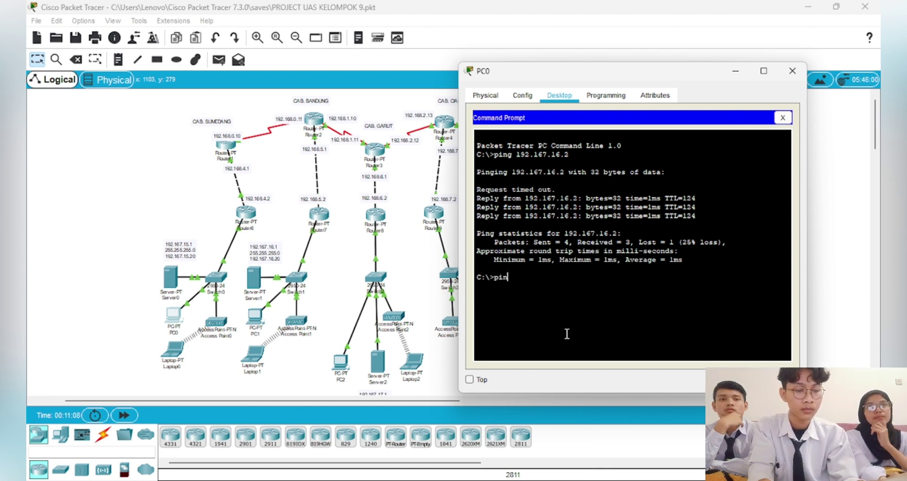
type("g 192.167.16.2")
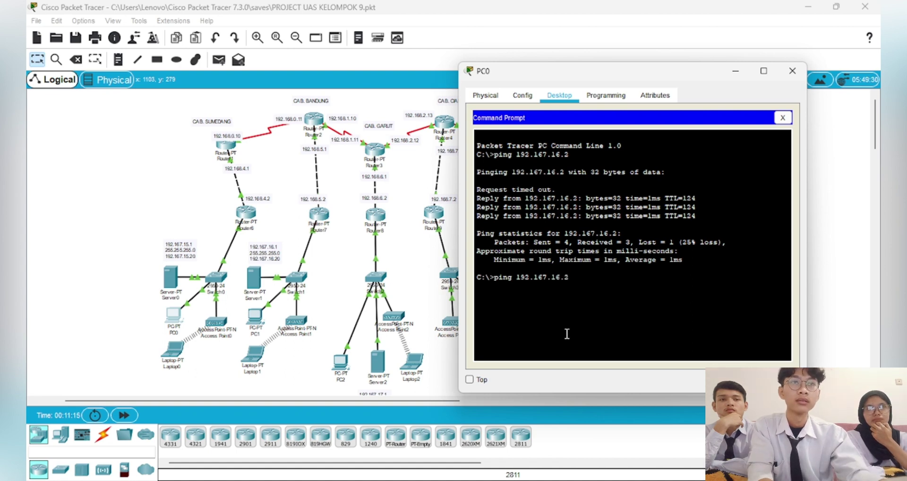
key("Return")
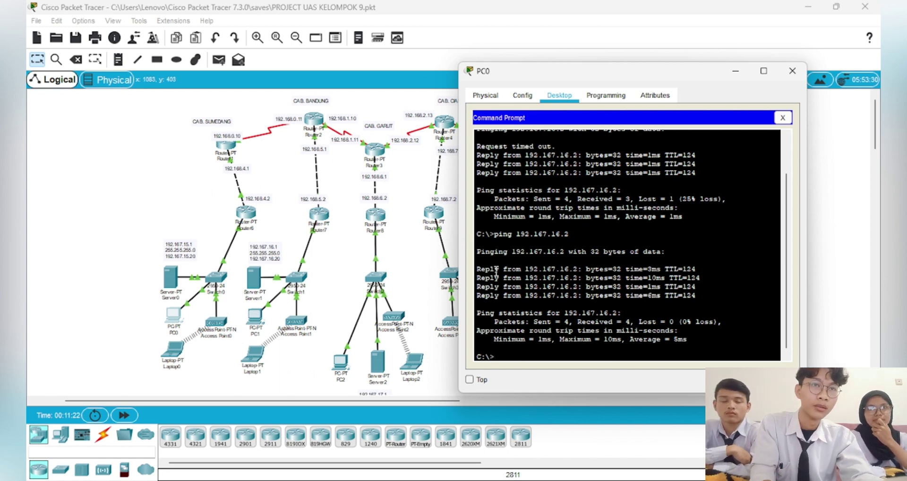
left_click(127, 204)
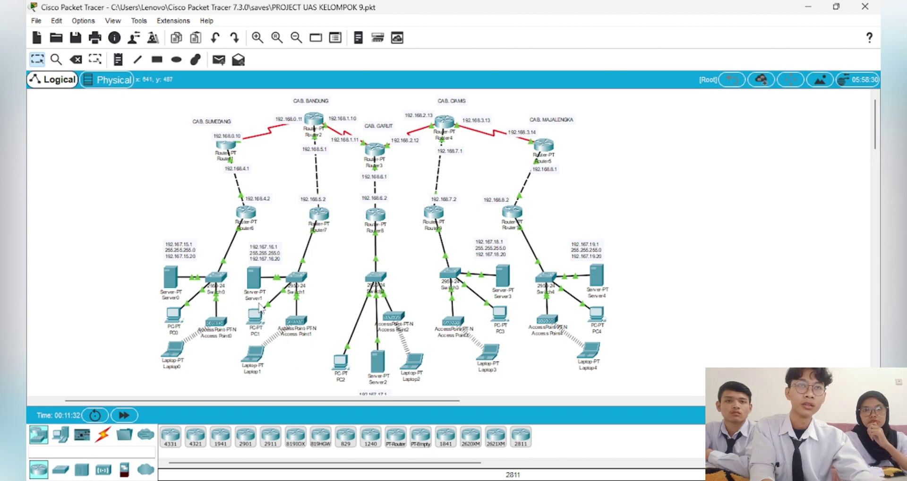
Ping the Garut branch address 192.167.17.2 from PC0's command prompt, moving the window clear of the topology
mouse_move(258, 317)
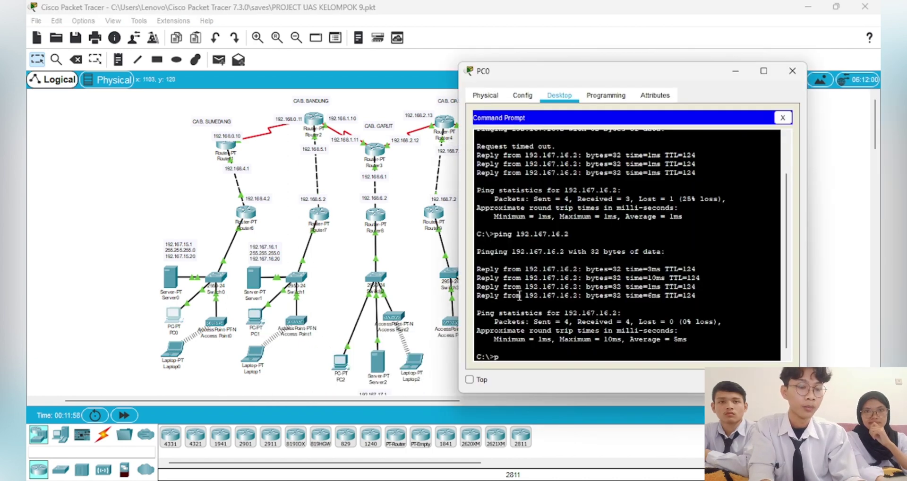
type("ping")
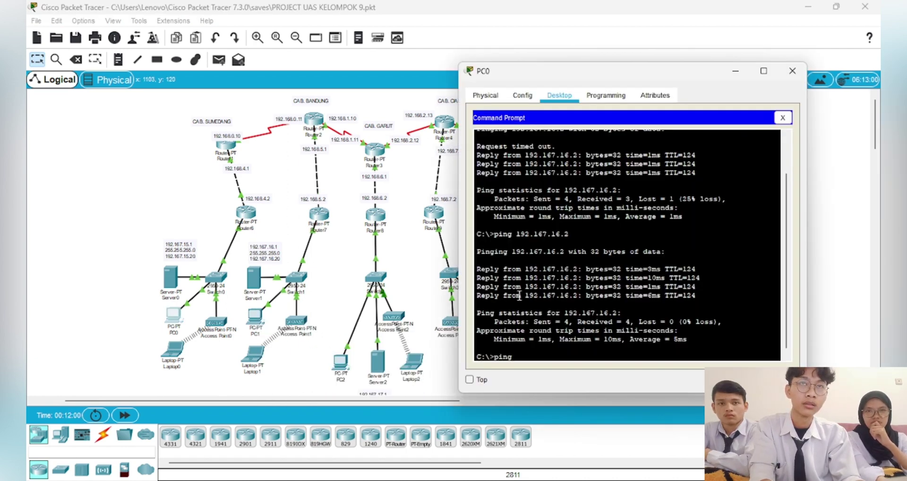
type(" 192")
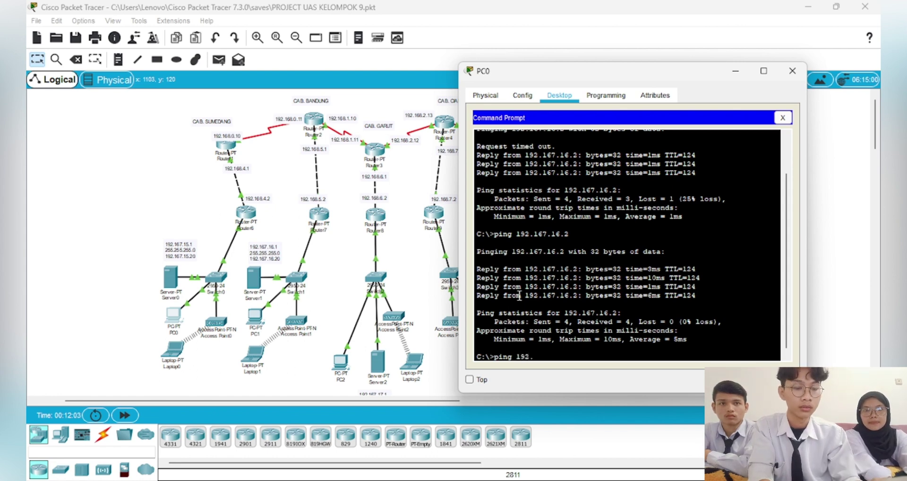
type(".167.")
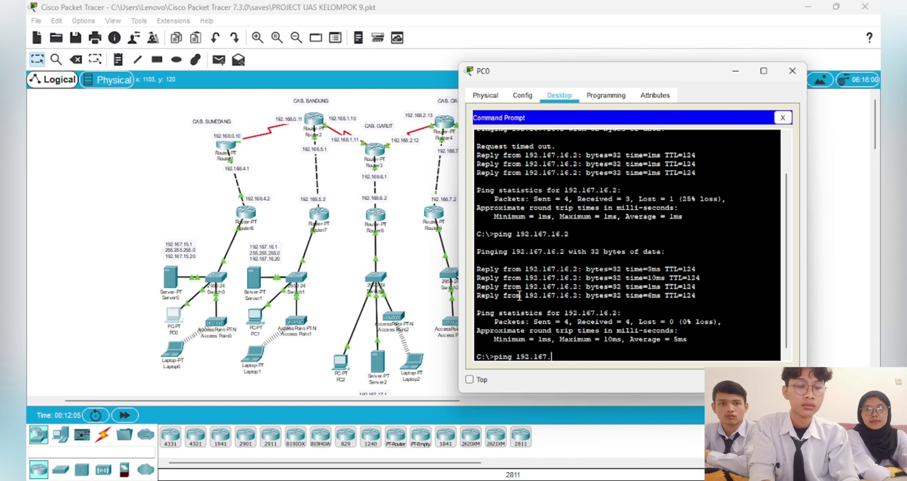
type("17.2")
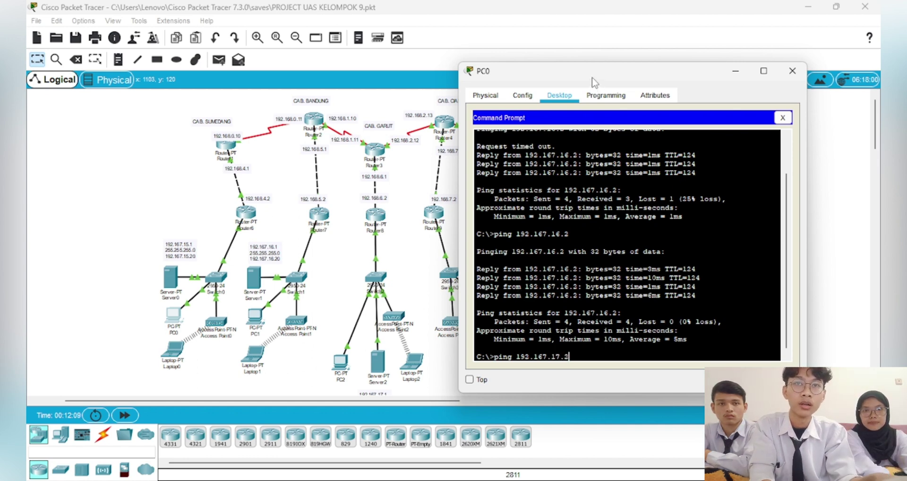
left_click_drag(593, 78, 618, 79)
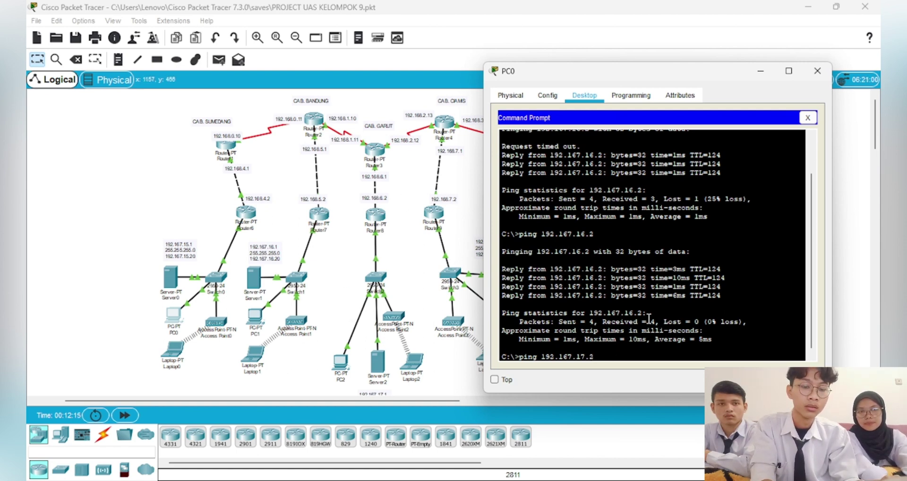
key("Return")
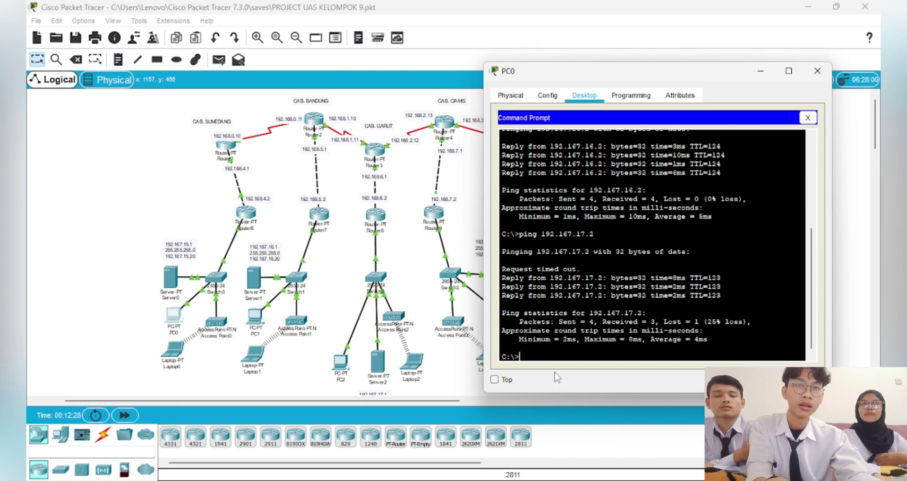
Run the ping from PC0 to 192.167.17.2 a second time and bring the whole topology back into view
type("p")
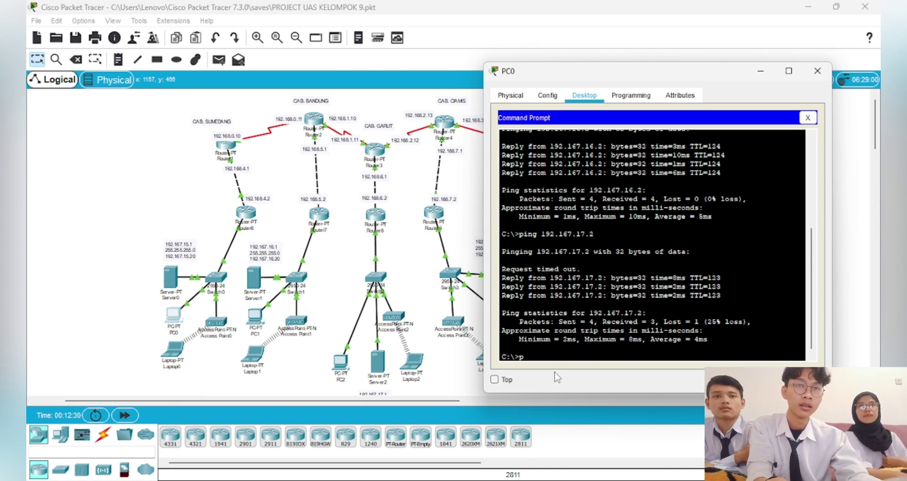
type("ing 192")
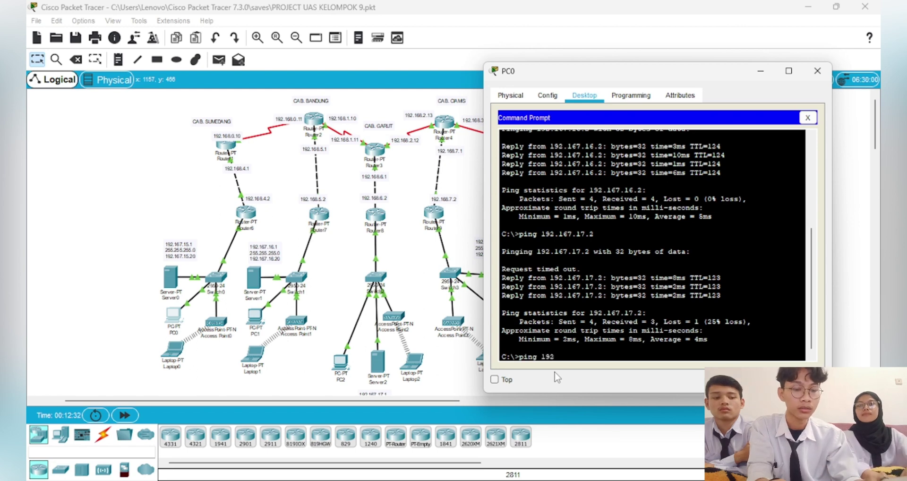
type(".167")
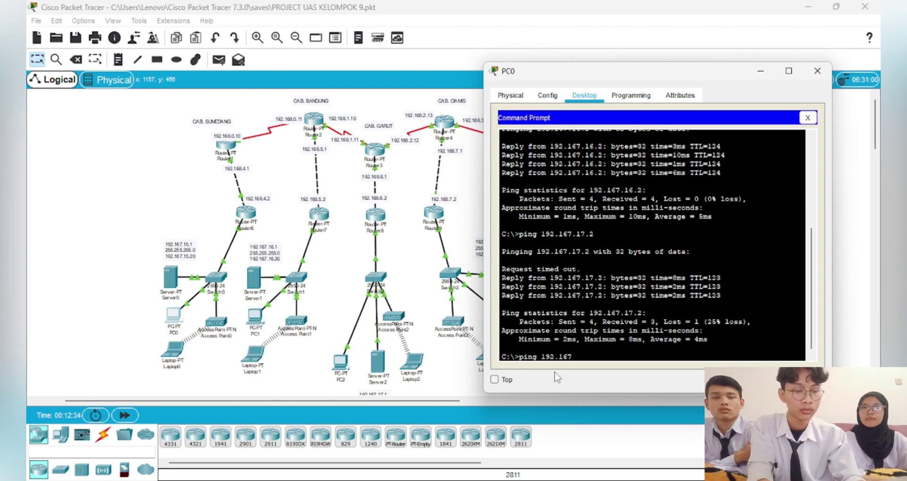
type(".17.2")
key("Return")
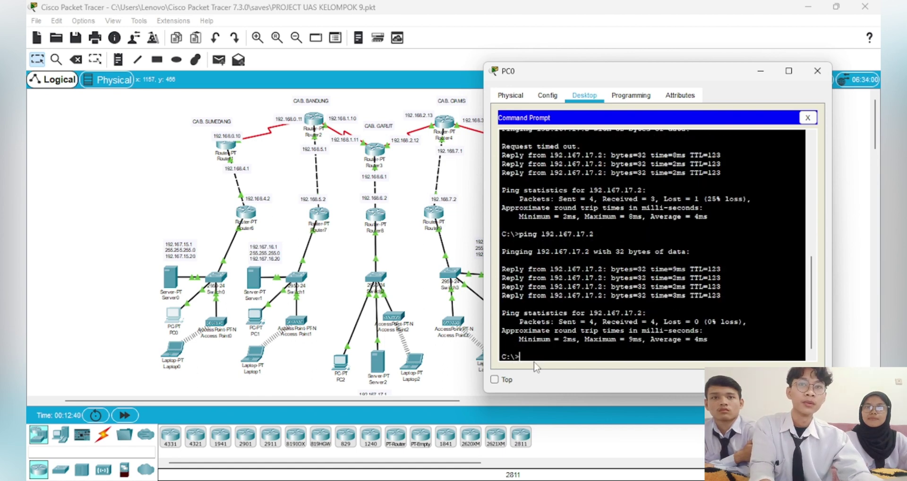
left_click(213, 230)
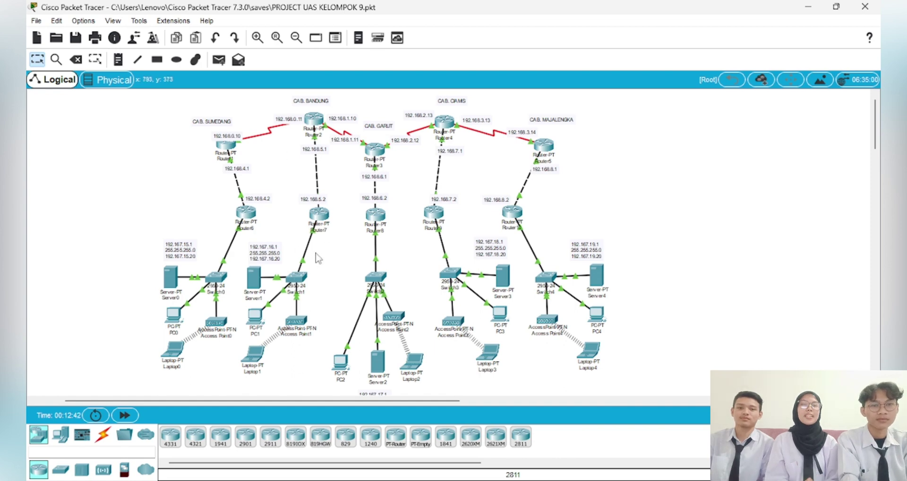